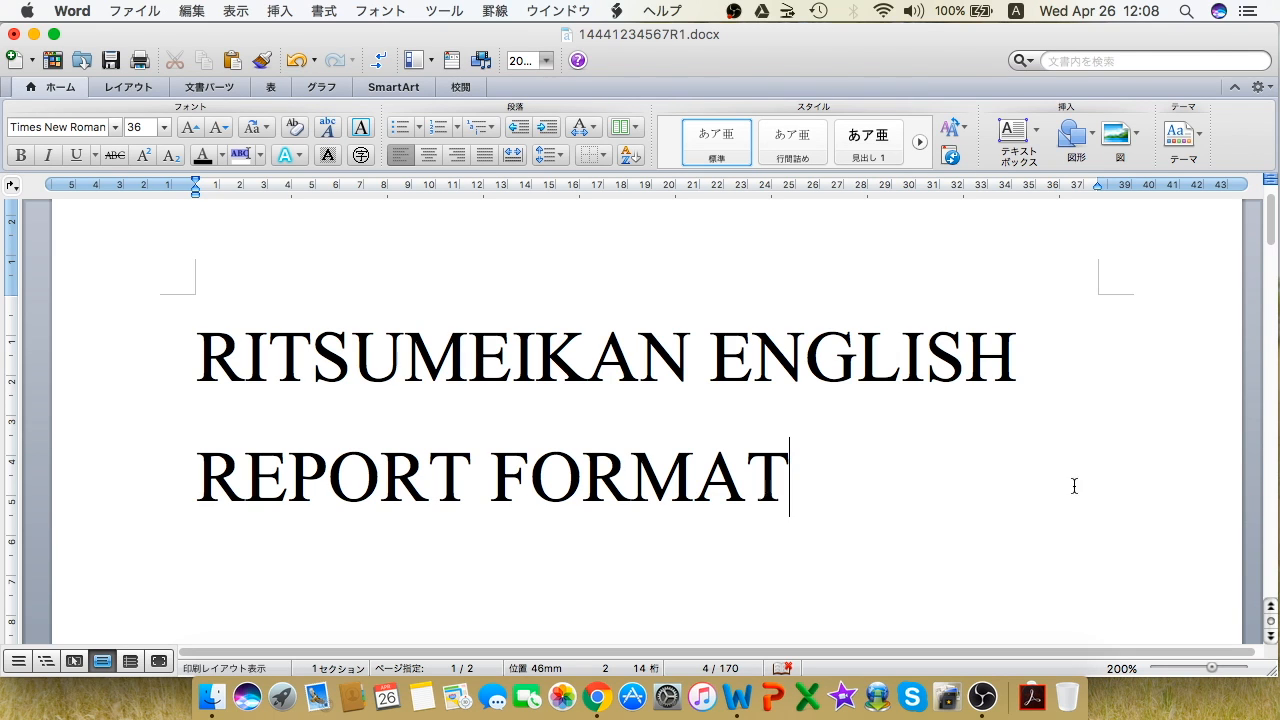
# Step: Remove the large 'RITSUMEIKAN ENGLISH REPORT FORMAT' heading above the name
pyautogui.moveTo(871, 489); pyautogui.dragTo(162, 337)
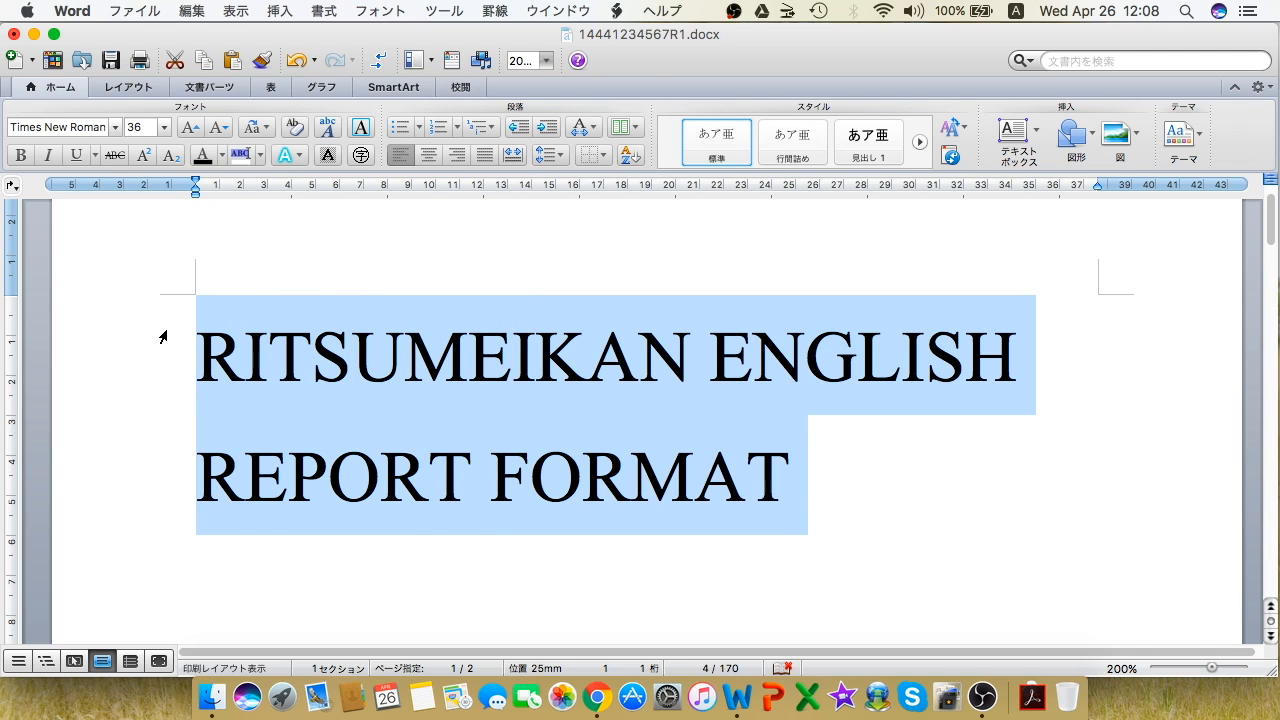
pyautogui.press('Delete')
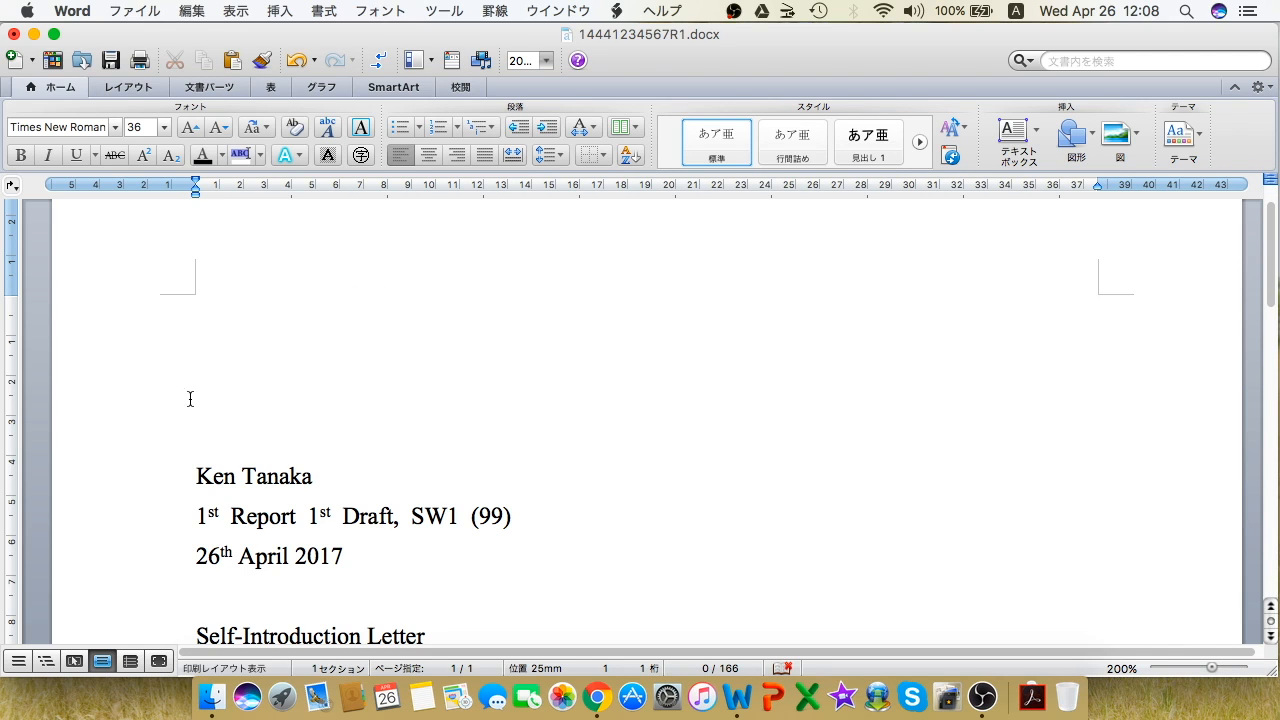
# Step: Delete the blank lines above the name so the letter starts at the page top
pyautogui.click(194, 470)
pyautogui.press('BackSpace')
pyautogui.press('BackSpace')
pyautogui.press('BackSpace')
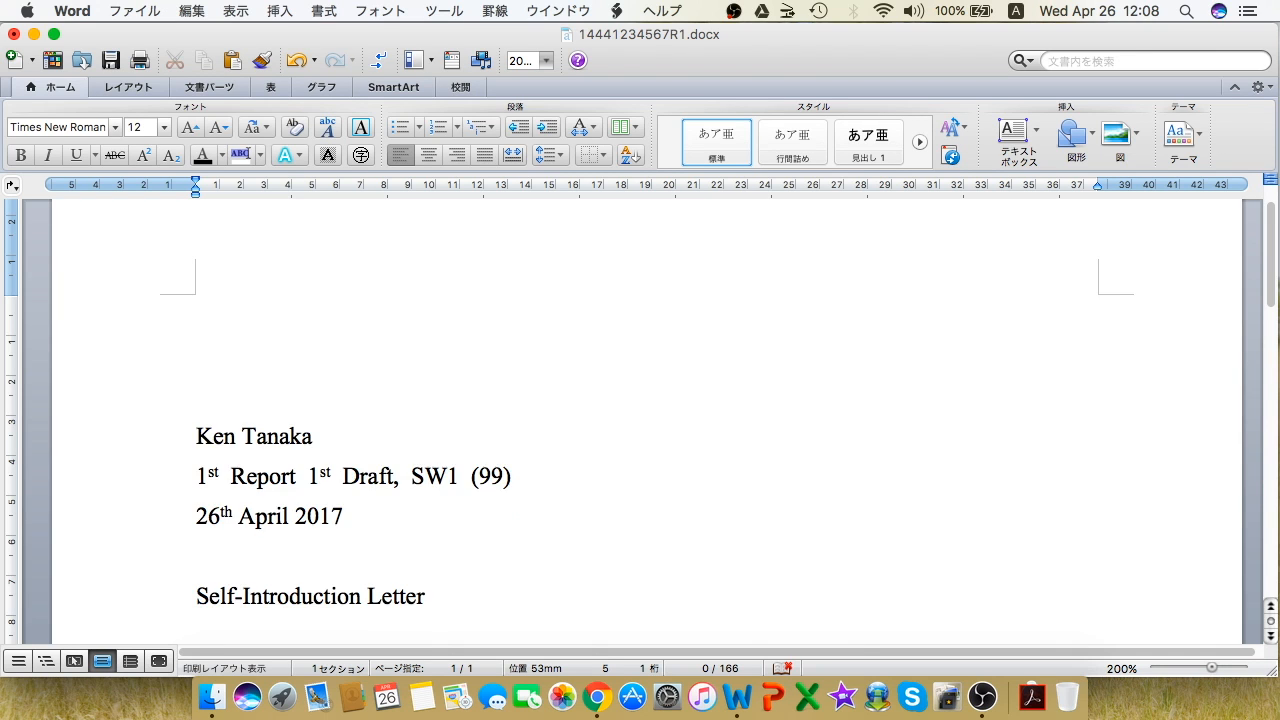
pyautogui.press('BackSpace')
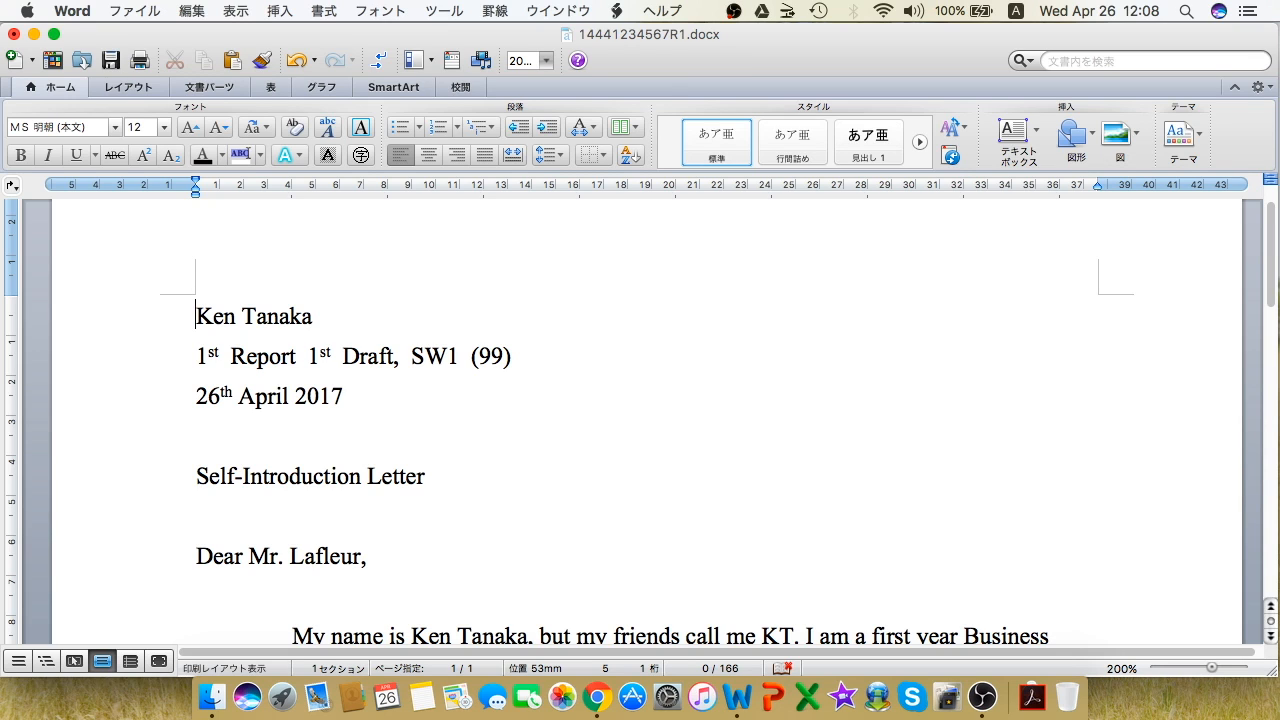
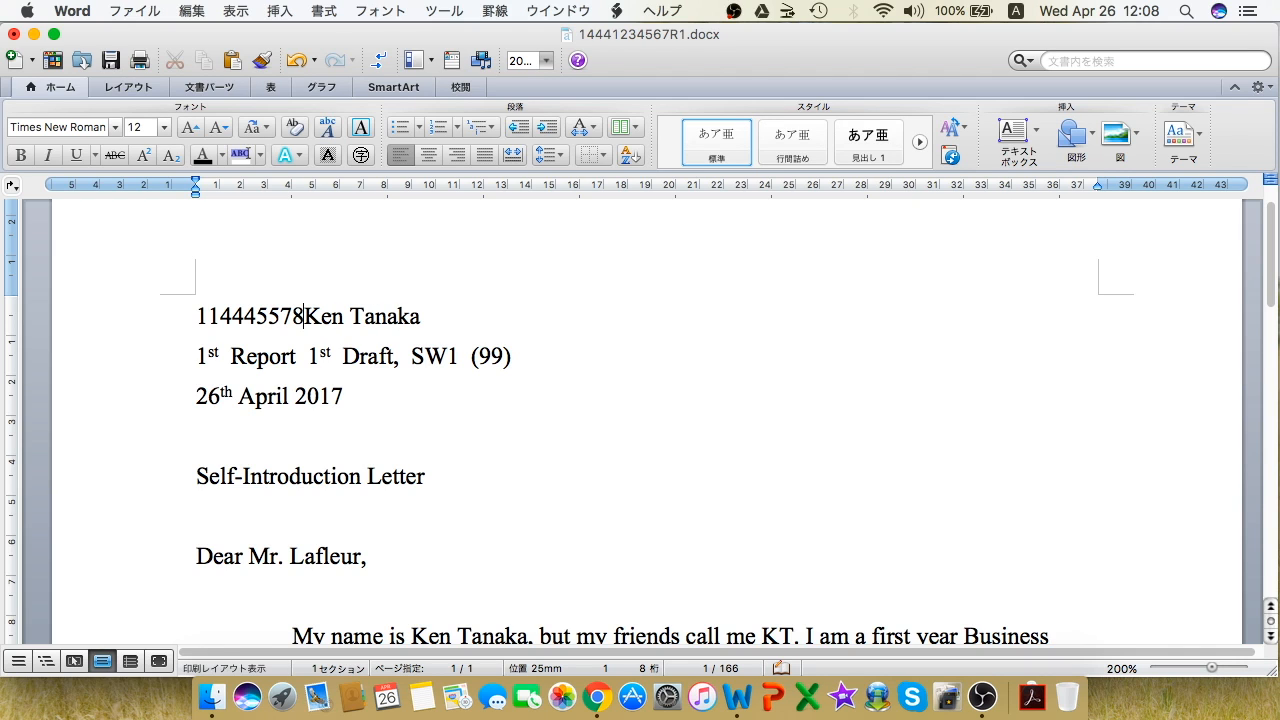
# Step: Type the student ID number before the name, then delete it again
pyautogui.press('Right')
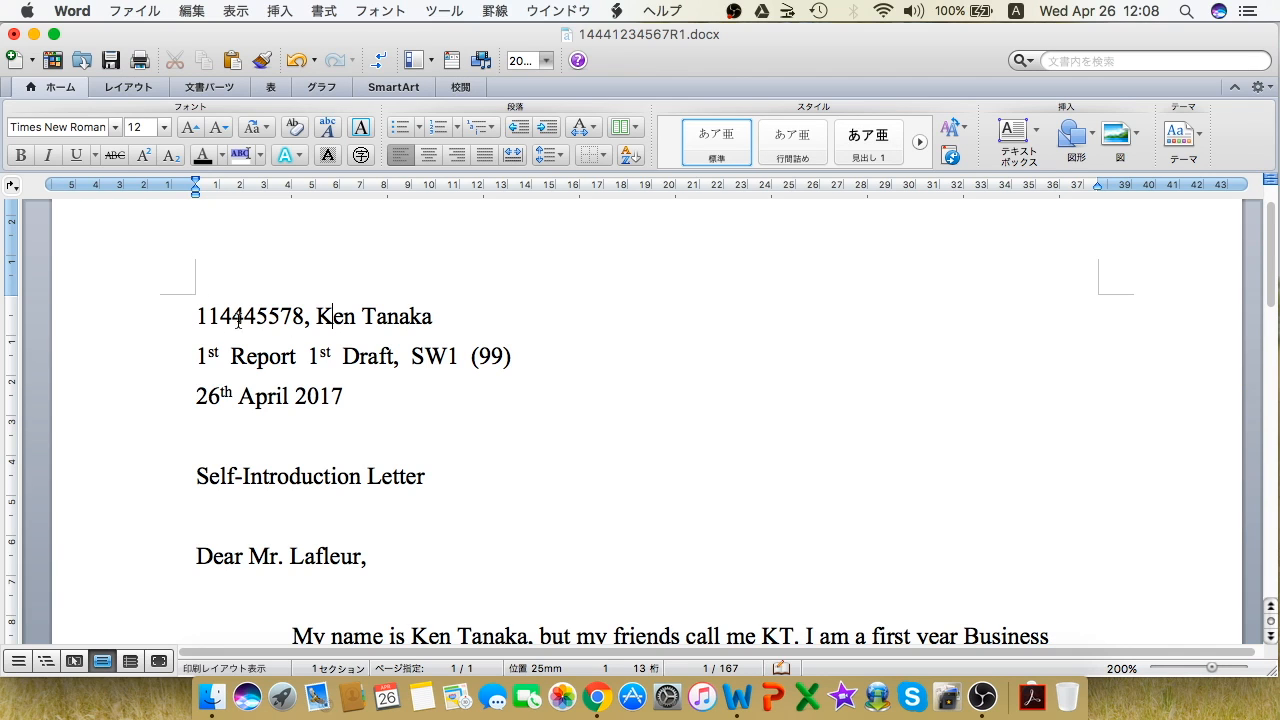
pyautogui.moveTo(318, 316); pyautogui.dragTo(147, 323)
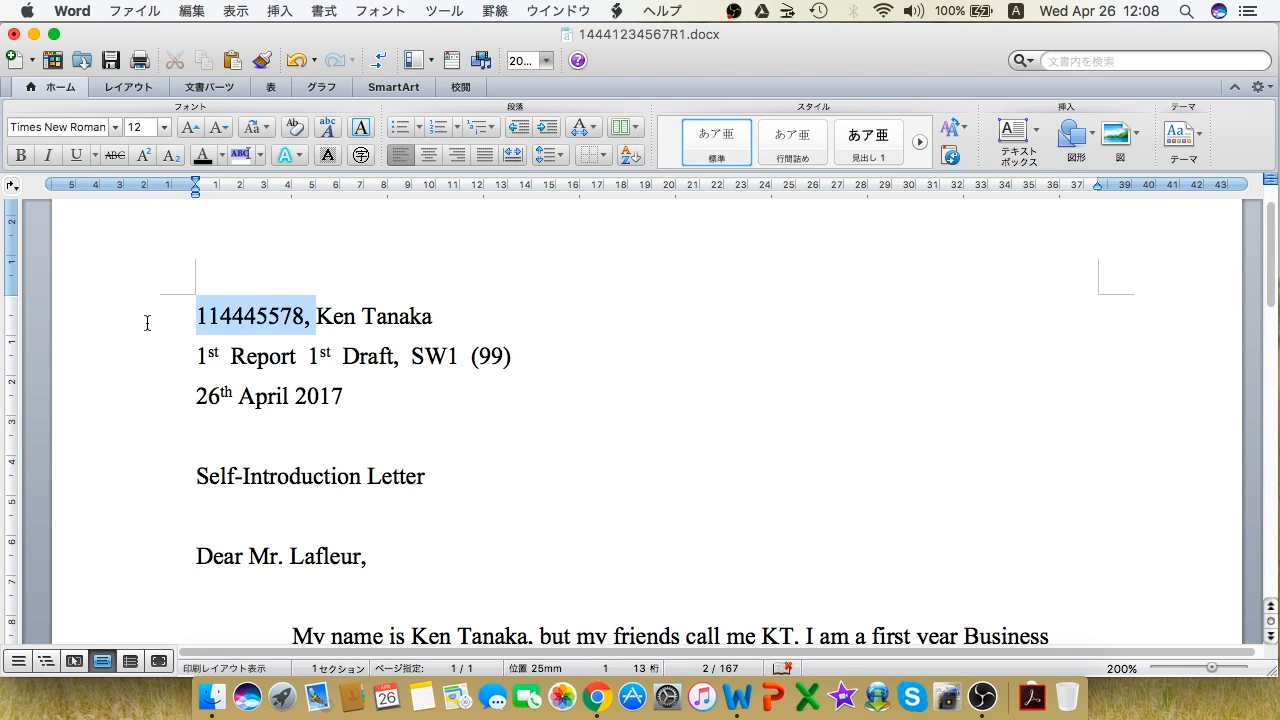
pyautogui.press('BackSpace')
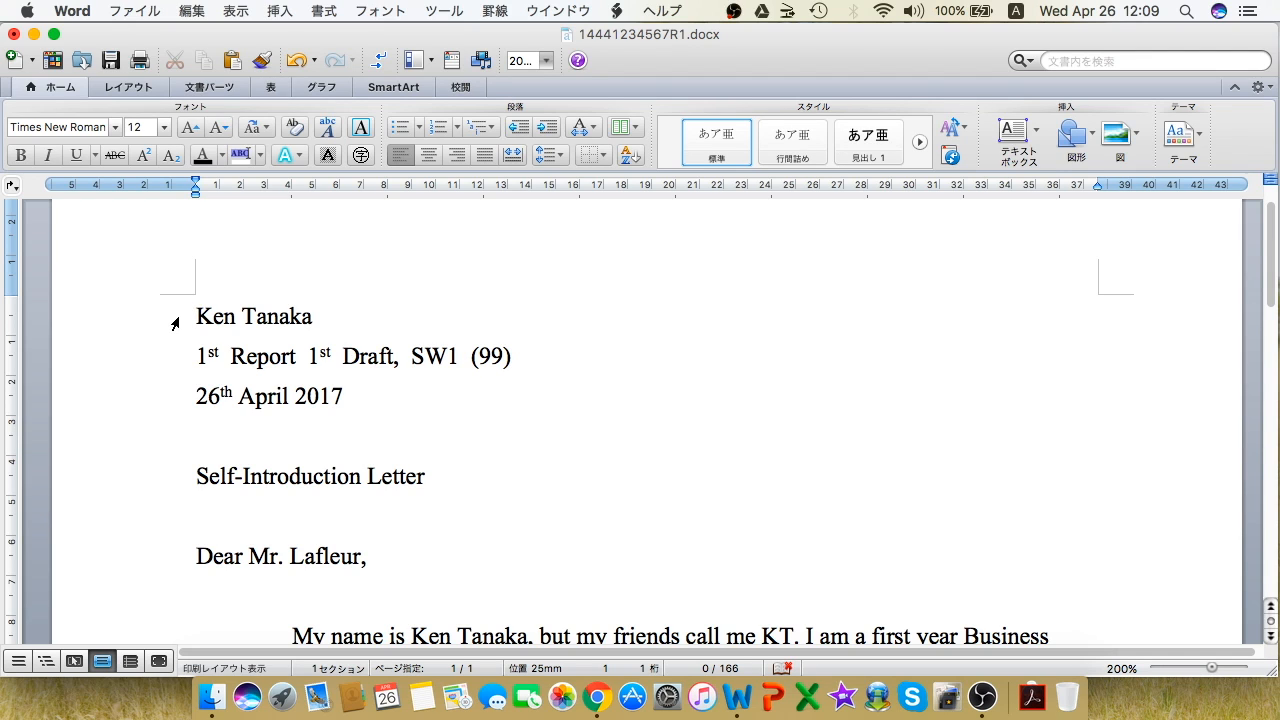
pyautogui.moveTo(194, 316); pyautogui.dragTo(236, 313)
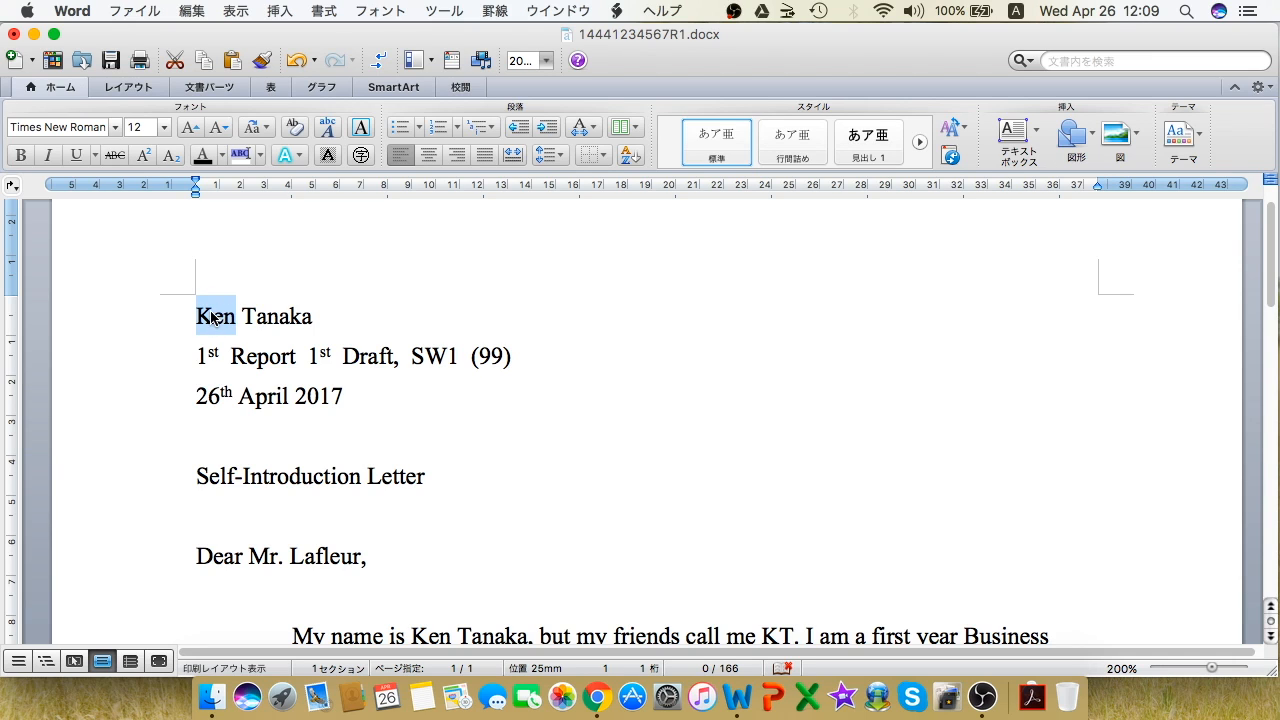
pyautogui.click(210, 315)
pyautogui.moveTo(210, 315); pyautogui.dragTo(253, 316)
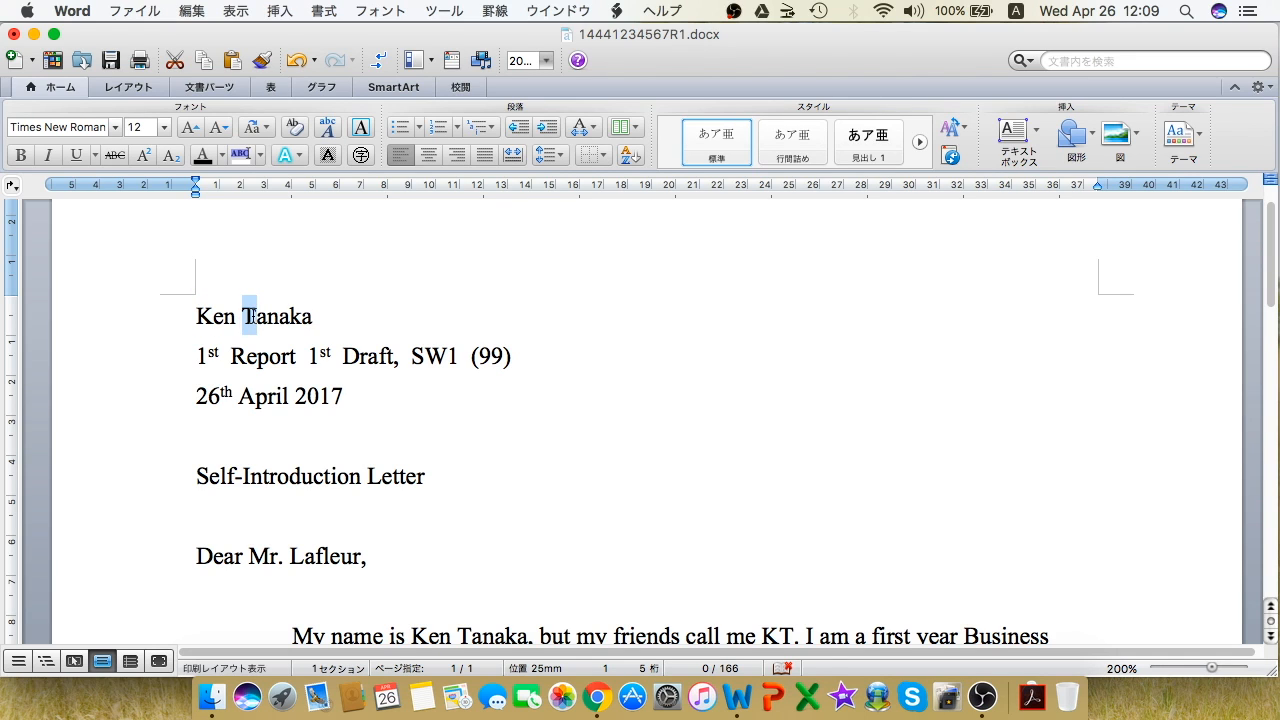
pyautogui.click(314, 317)
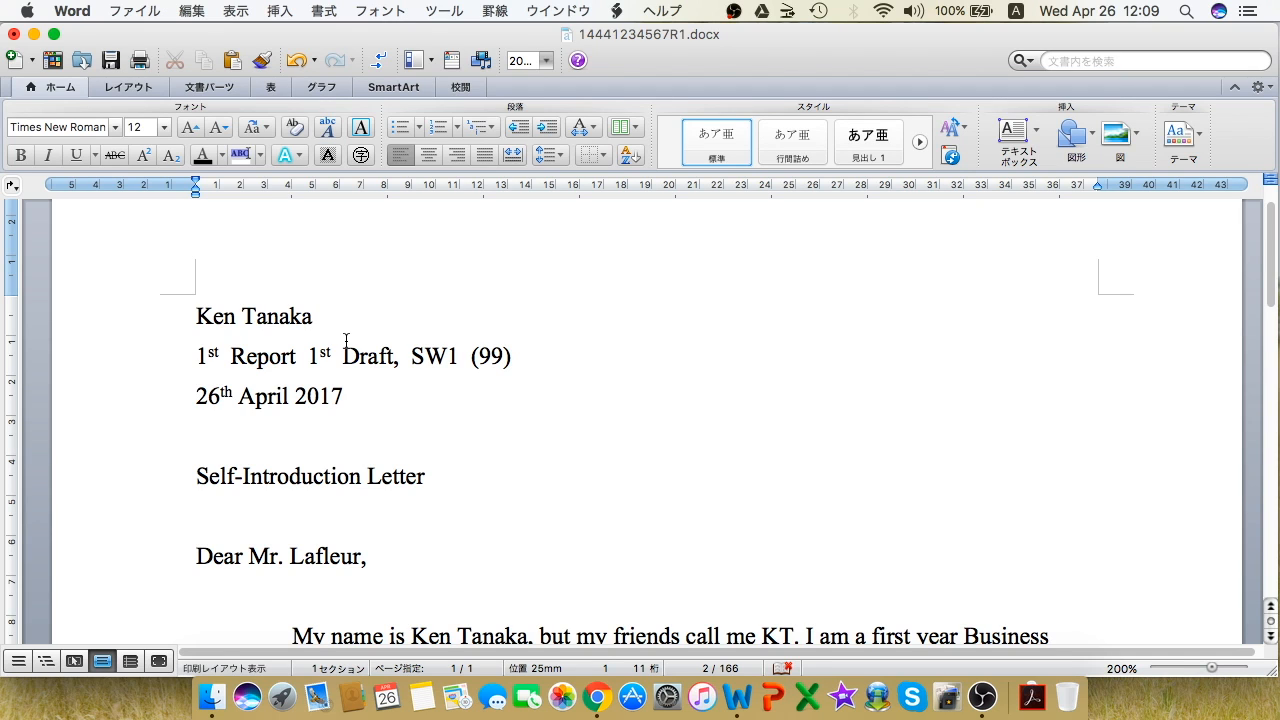
pyautogui.moveTo(199, 356); pyautogui.dragTo(298, 357)
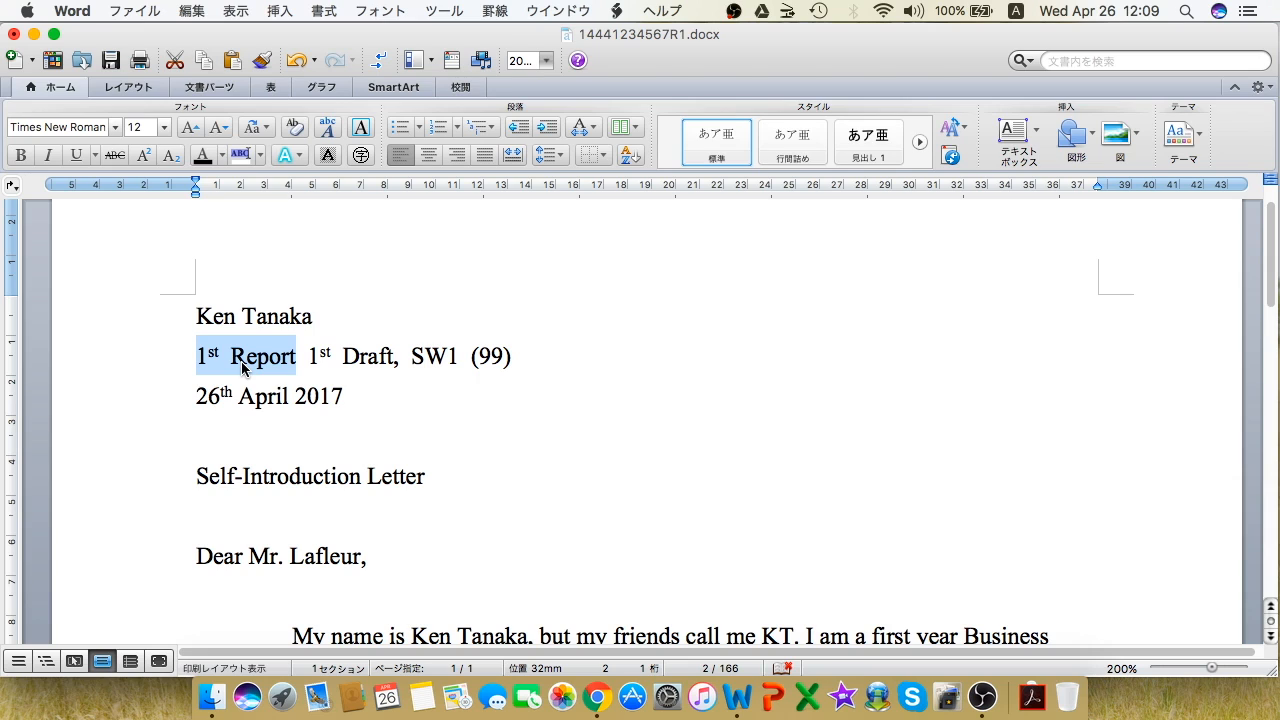
pyautogui.moveTo(207, 362)
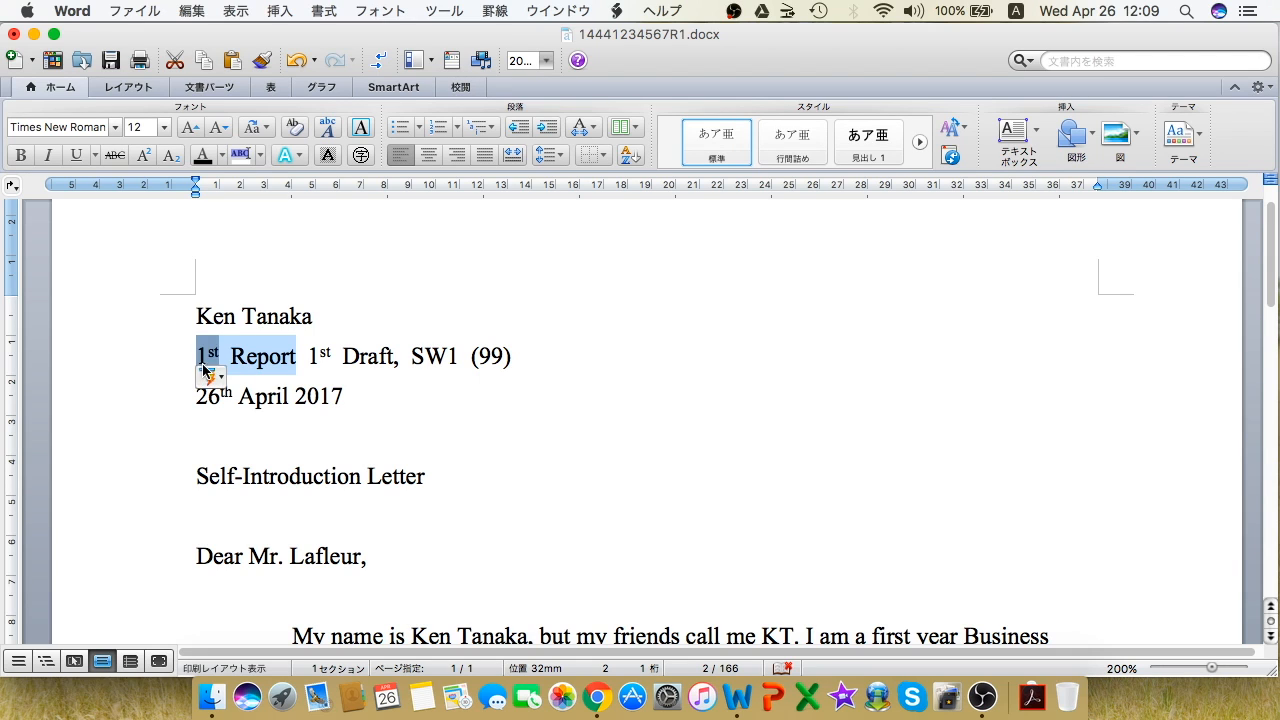
pyautogui.click(296, 358)
pyautogui.moveTo(296, 358); pyautogui.dragTo(242, 357)
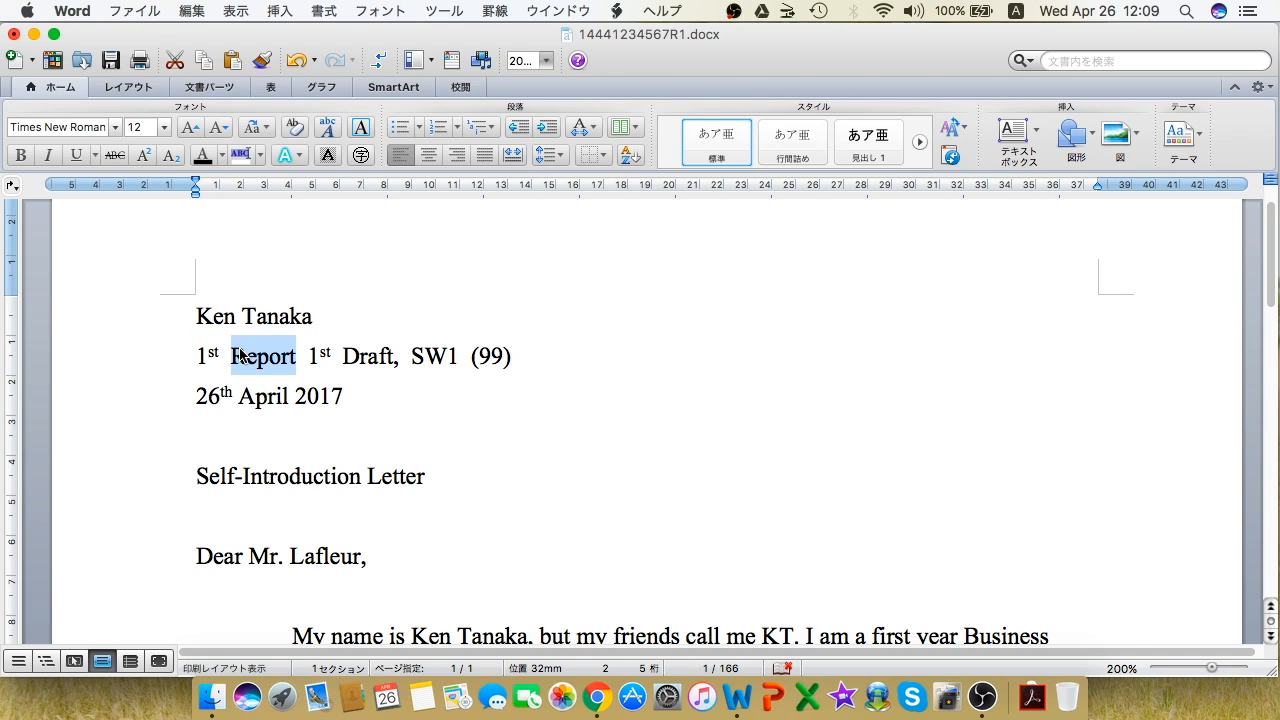
pyautogui.write('Paragraph')
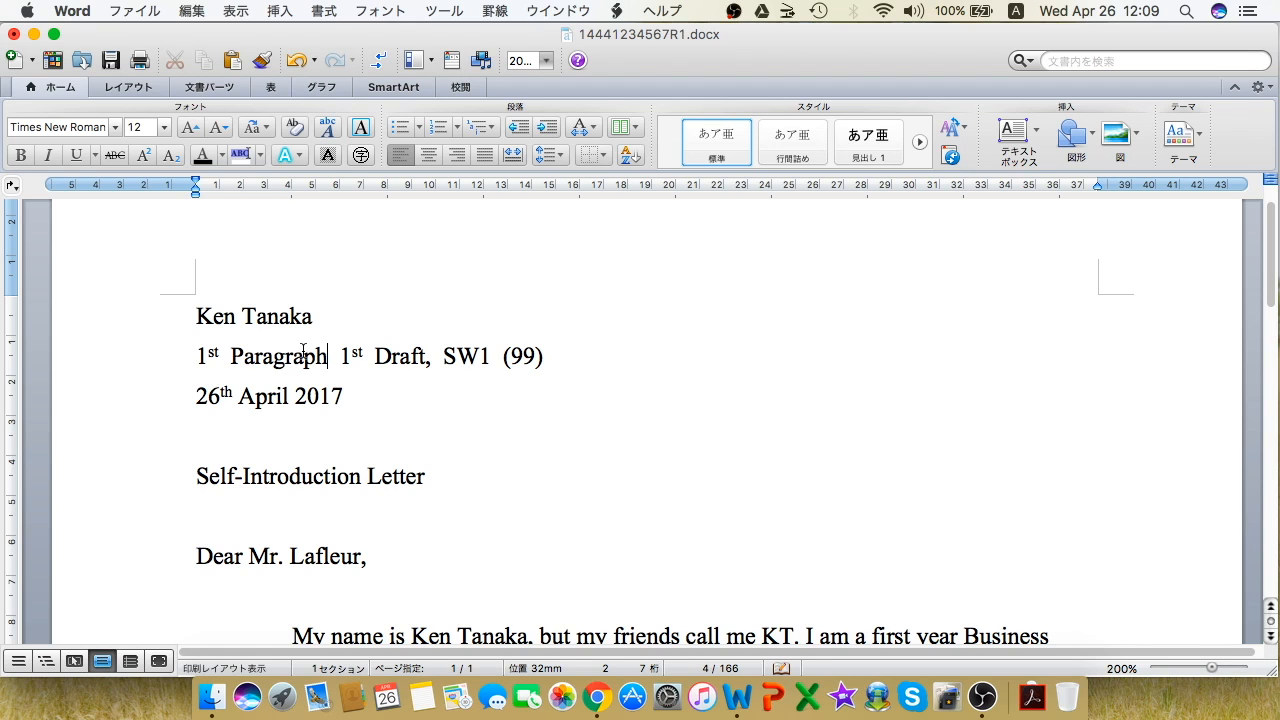
pyautogui.press('BackSpace')
pyautogui.press('BackSpace')
pyautogui.press('BackSpace')
pyautogui.press('BackSpace')
pyautogui.press('BackSpace')
pyautogui.press('BackSpace')
pyautogui.press('BackSpace')
pyautogui.press('BackSpace')
pyautogui.press('BackSpace')
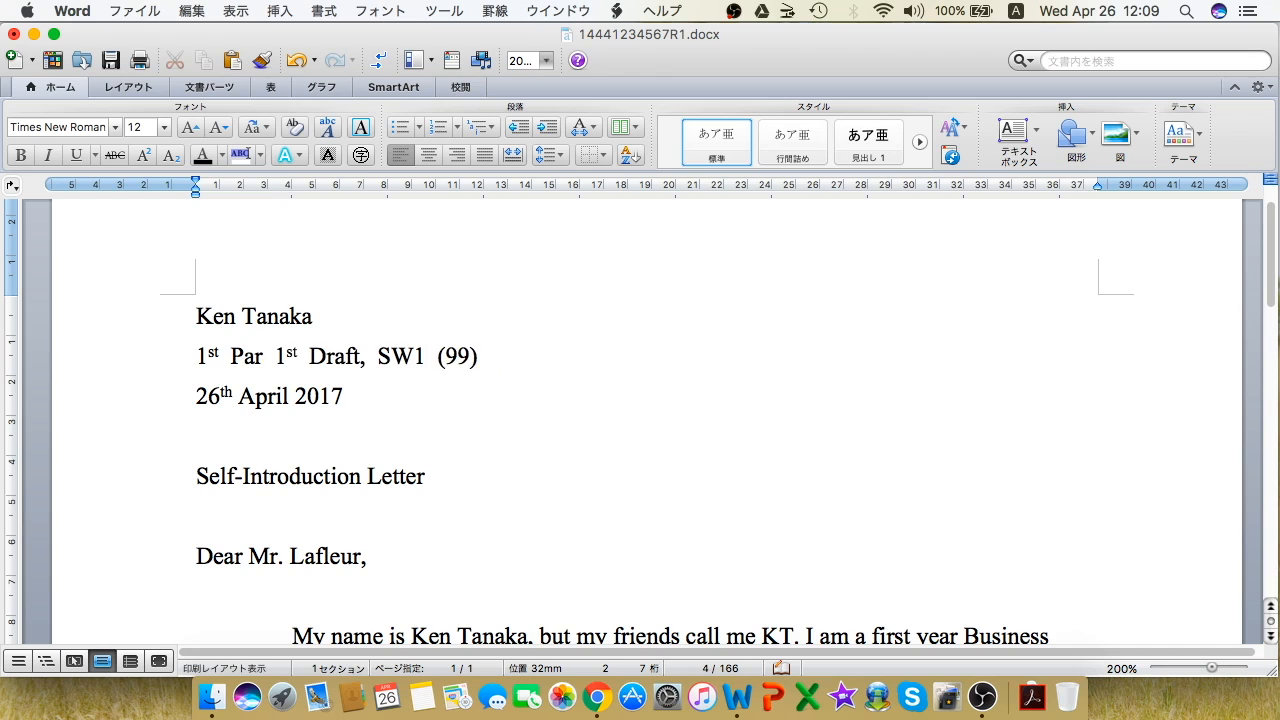
pyautogui.write('Report')
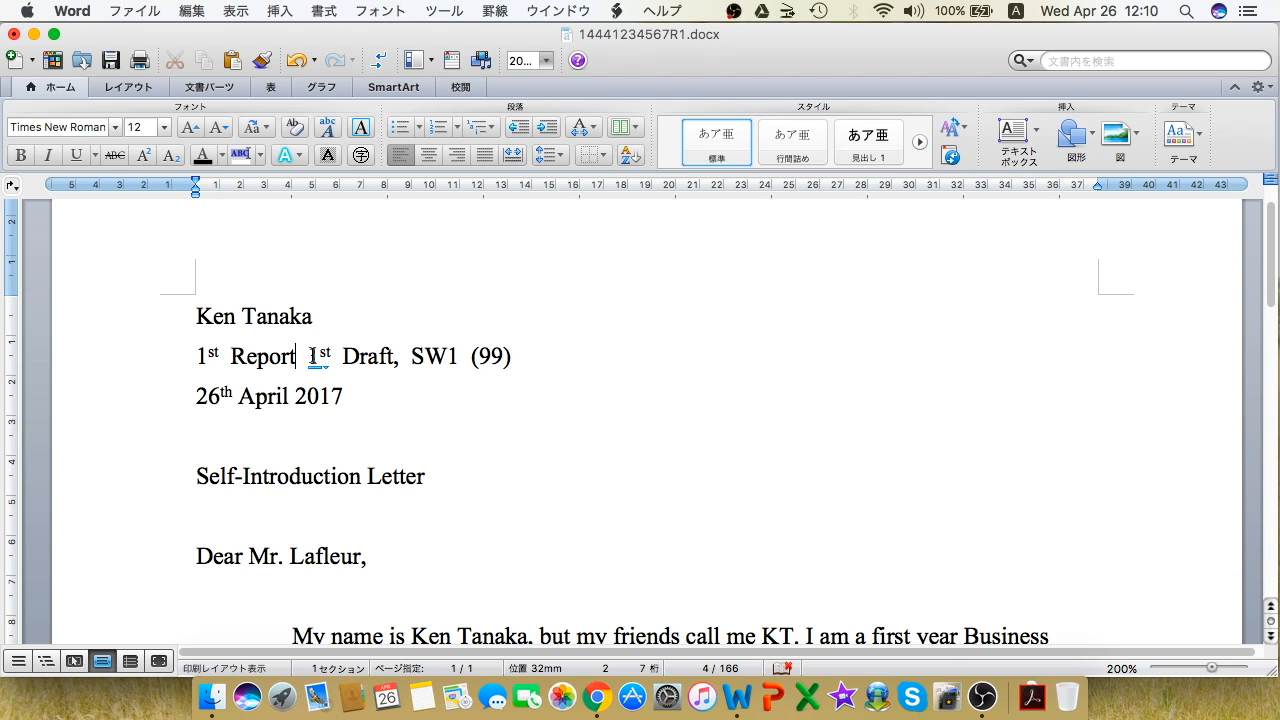
pyautogui.moveTo(309, 356); pyautogui.dragTo(397, 355)
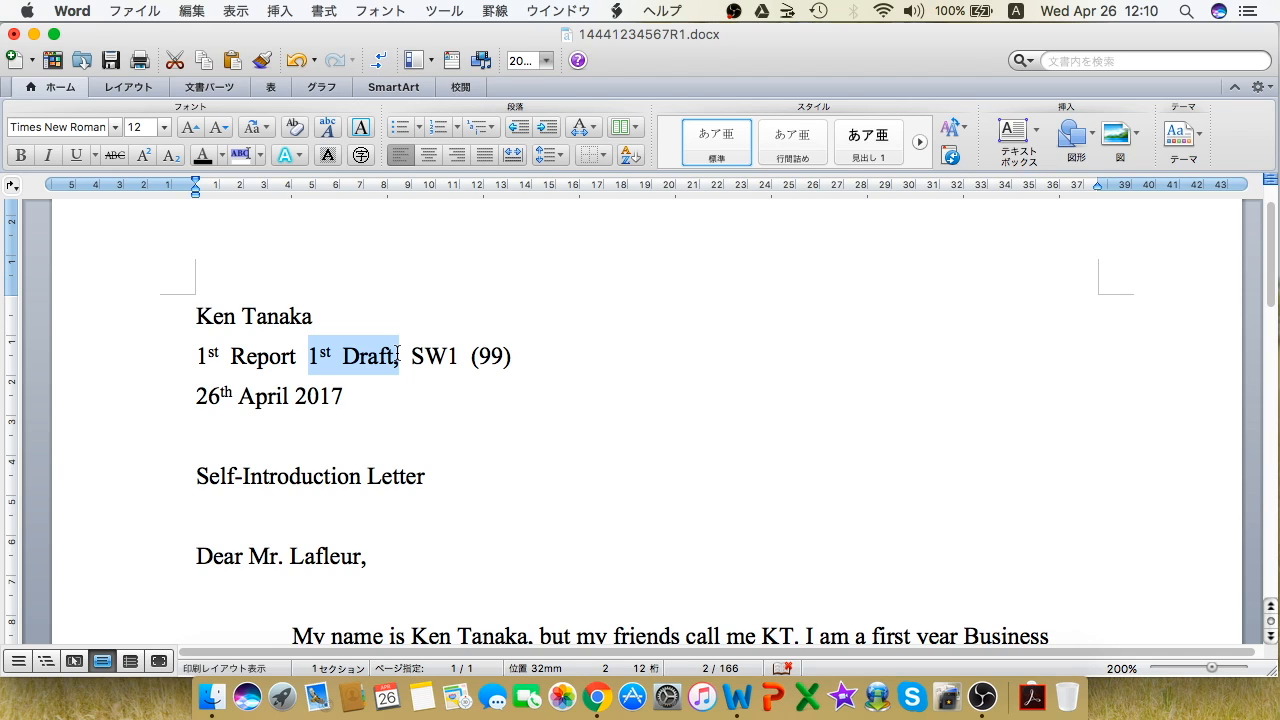
pyautogui.click(397, 355)
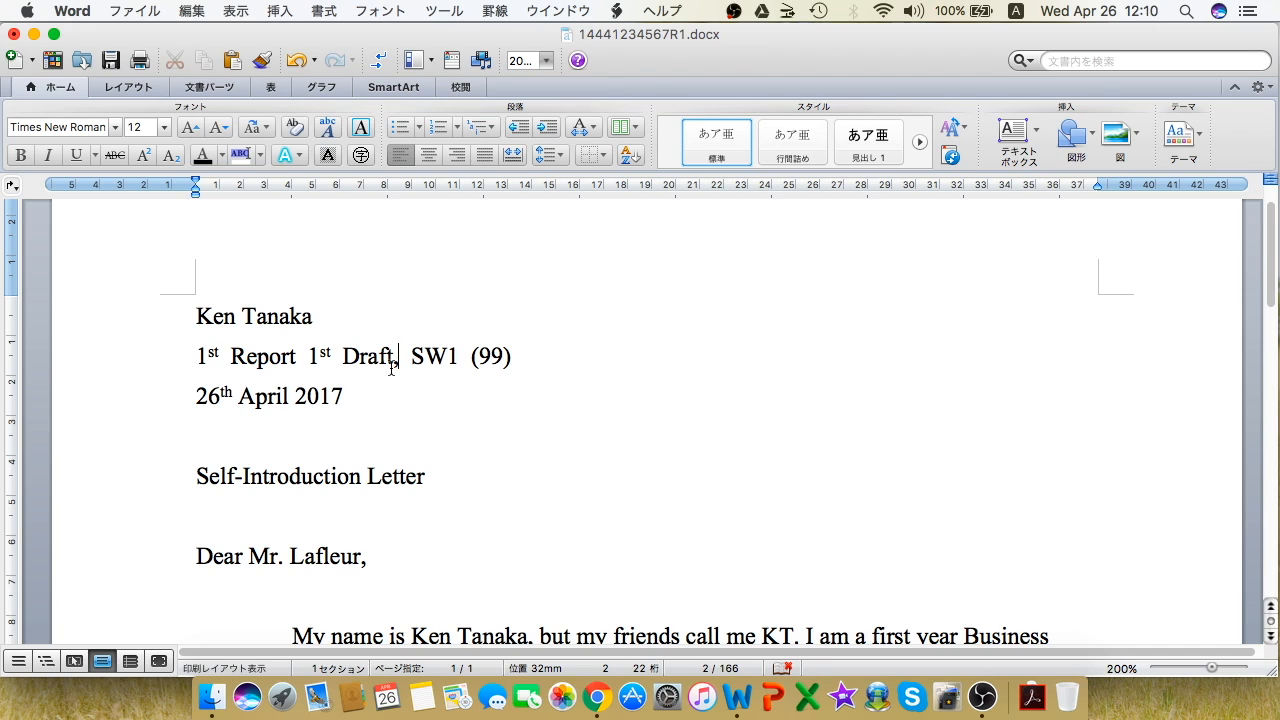
pyautogui.click(407, 355)
pyautogui.scroll(-1, 405, 355)
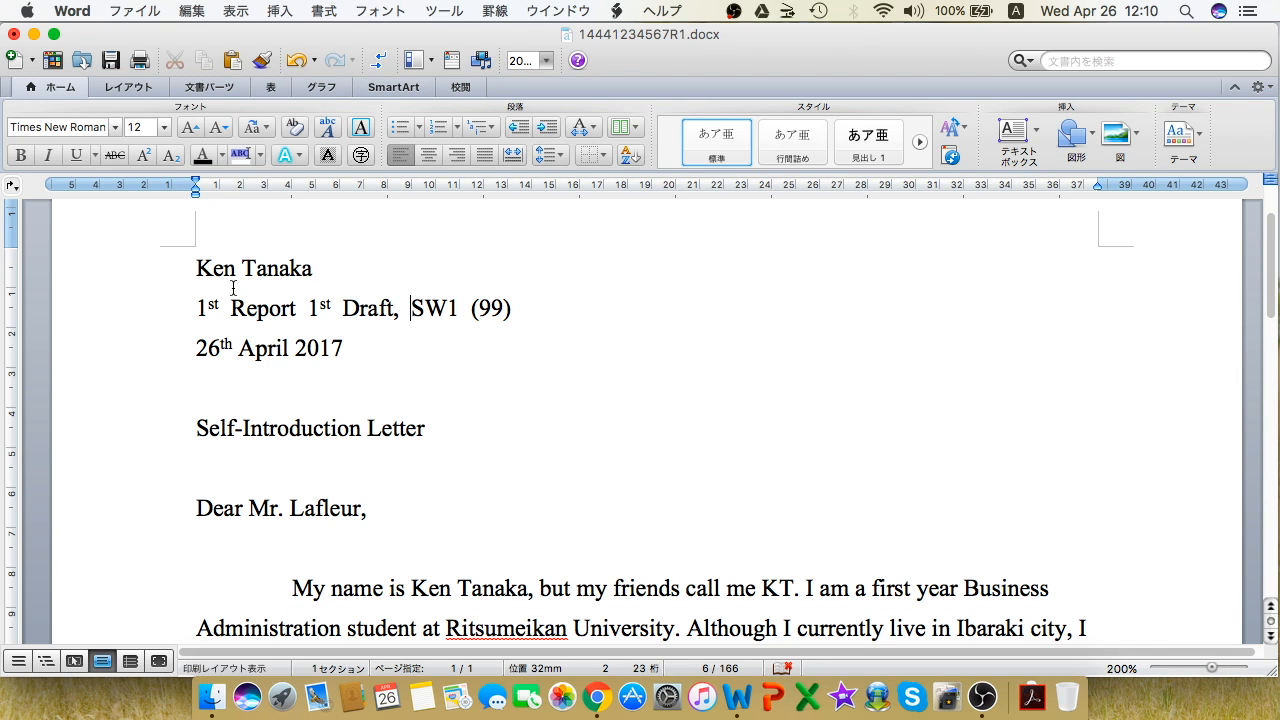
# Step: Right-align the name, '1st Report 1st Draft, SW1 (99)' and '26th April 2017' lines
pyautogui.moveTo(195, 268); pyautogui.dragTo(358, 358)
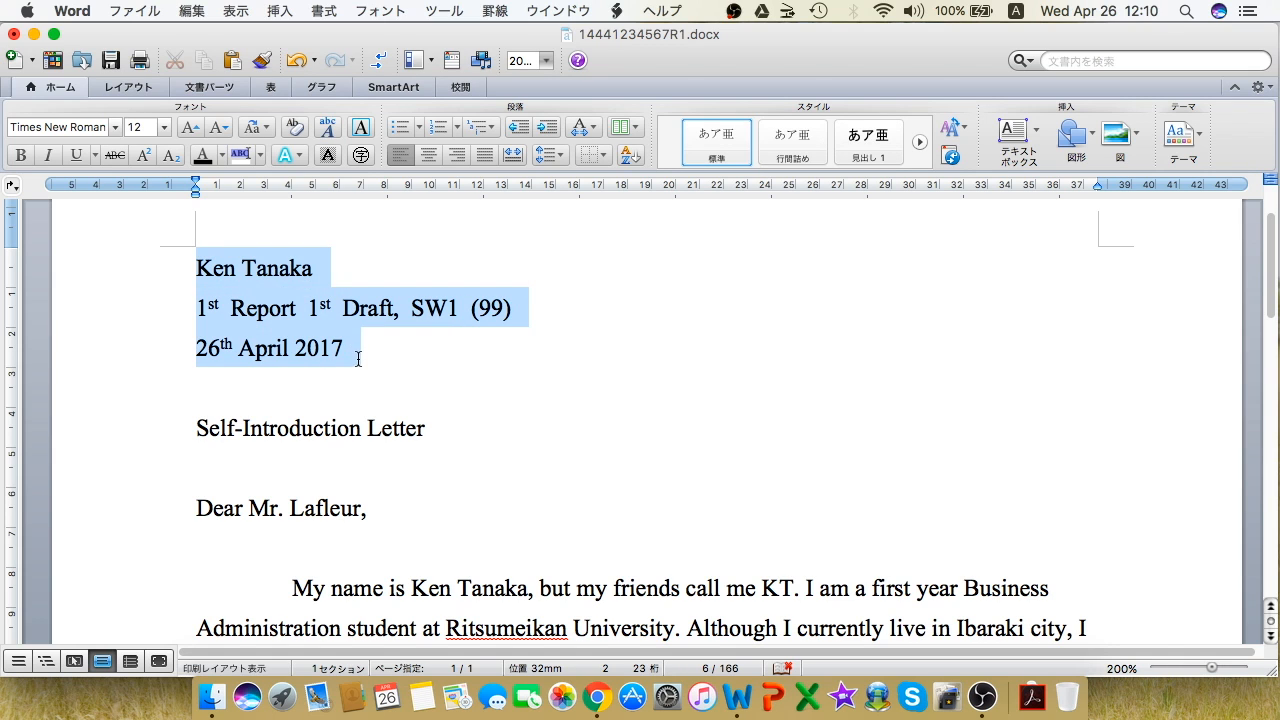
pyautogui.click(457, 157)
pyautogui.click(844, 389)
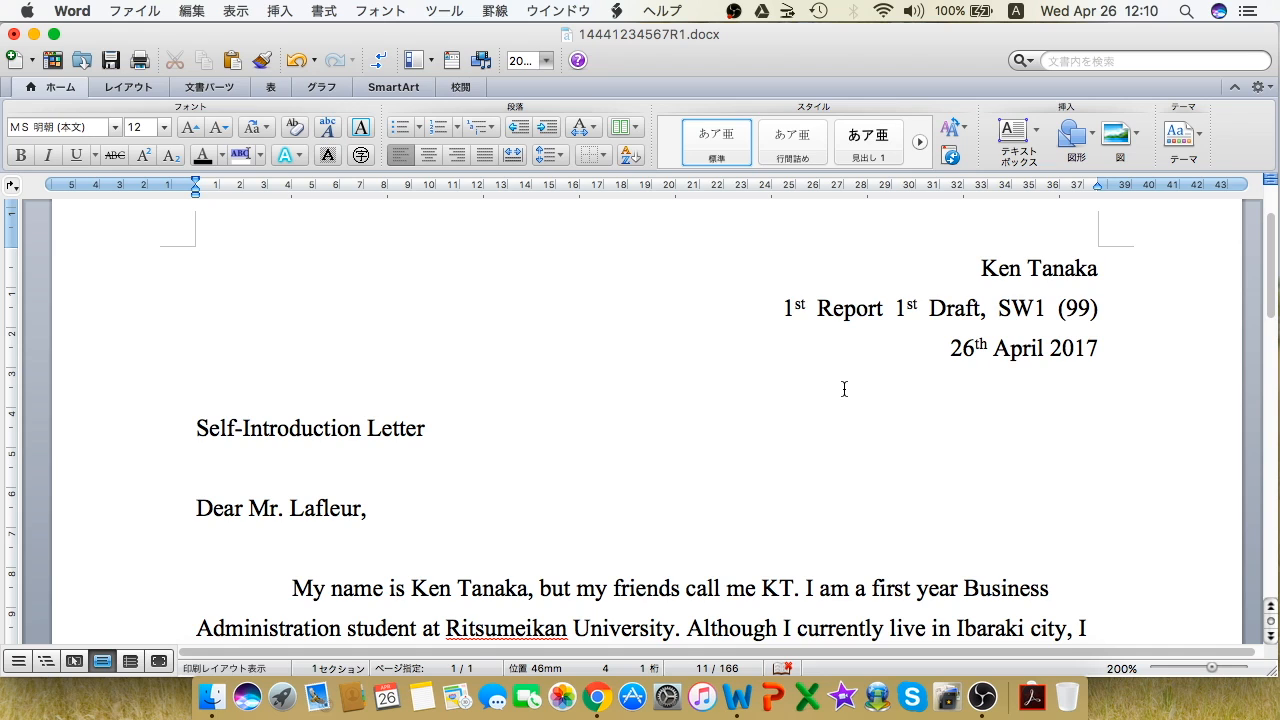
# Step: Open the File menu and close it again without changes
pyautogui.scroll(2, 844, 389)
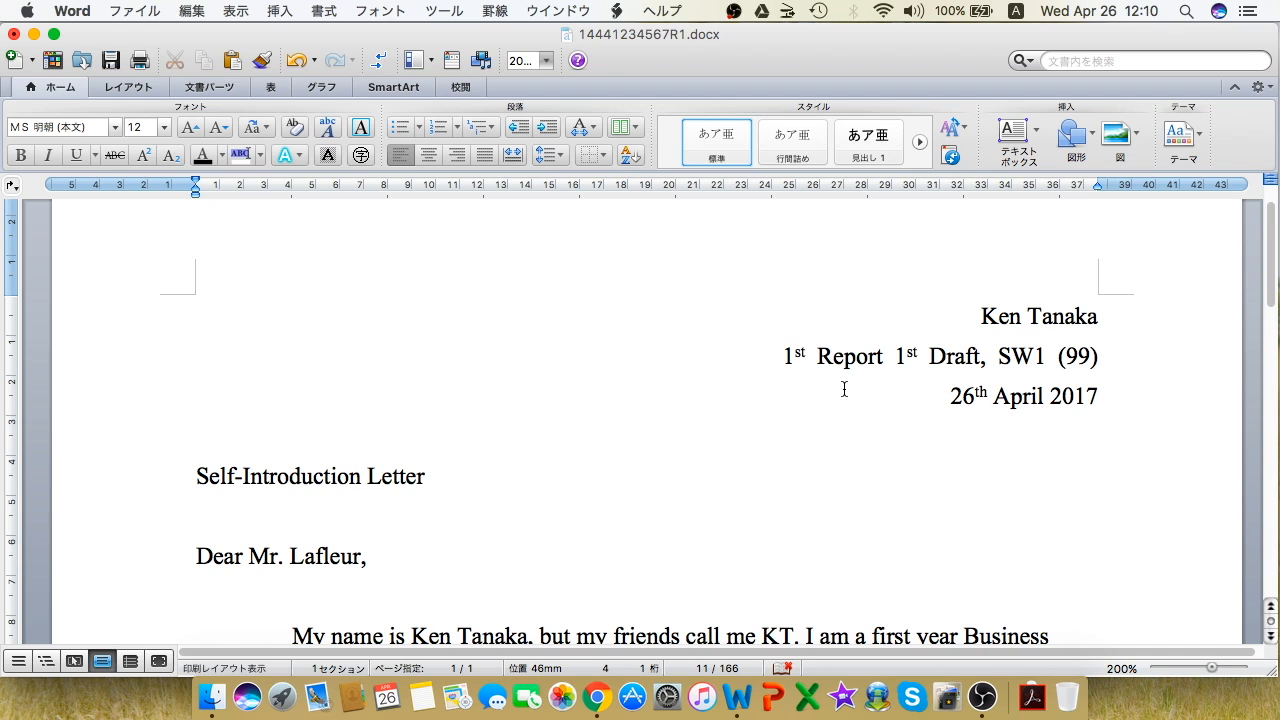
pyautogui.click(632, 314)
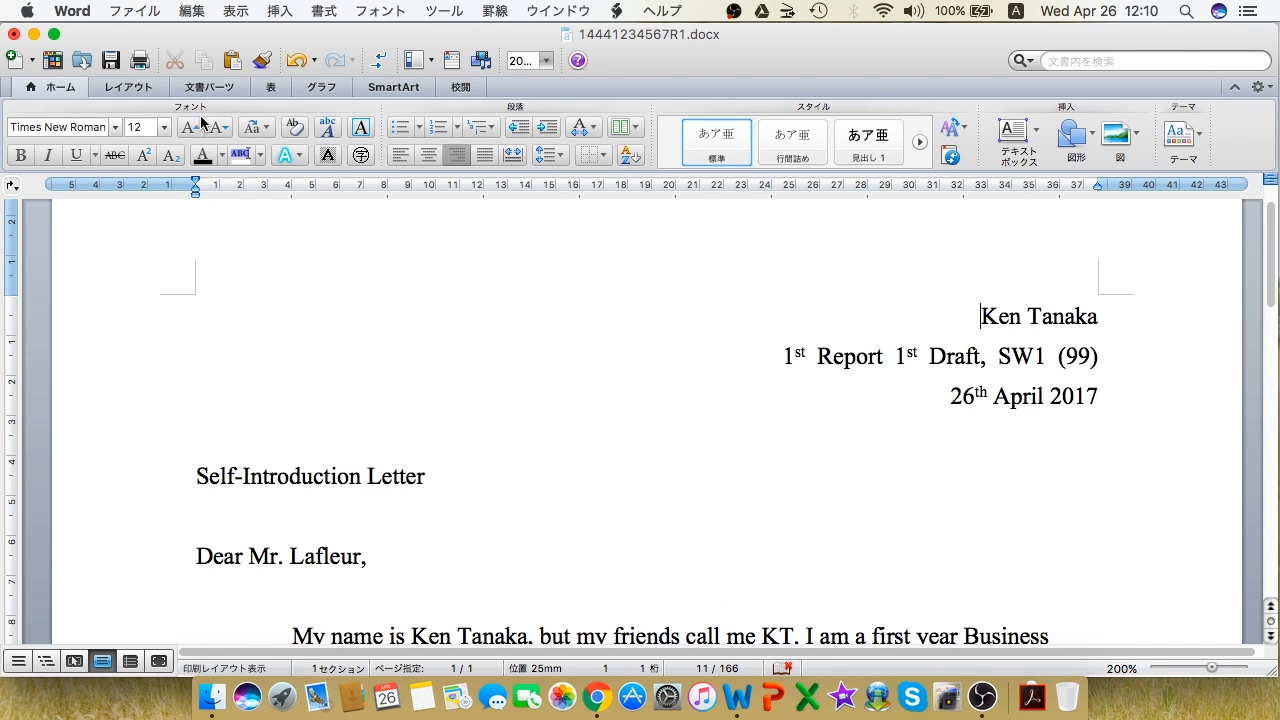
pyautogui.click(155, 10)
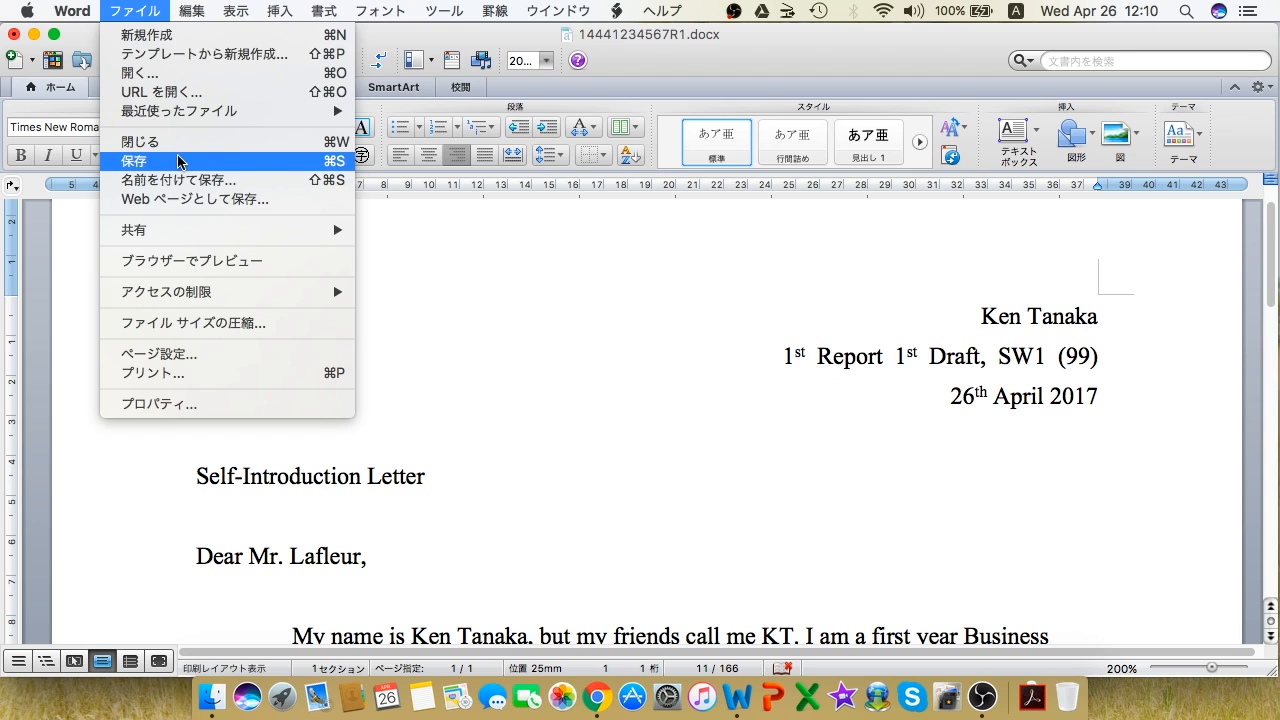
pyautogui.click(95, 264)
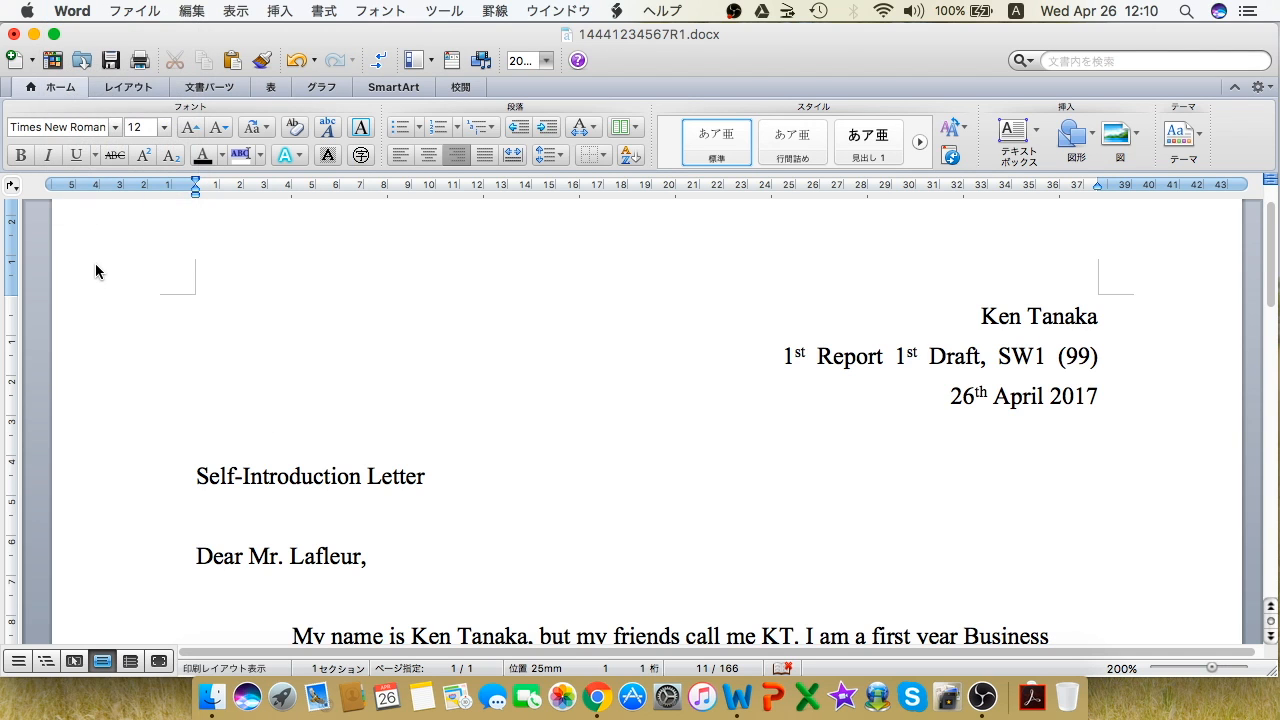
# Step: Apply the Narrow margins preset, 12.7 mm on every side
pyautogui.click(118, 87)
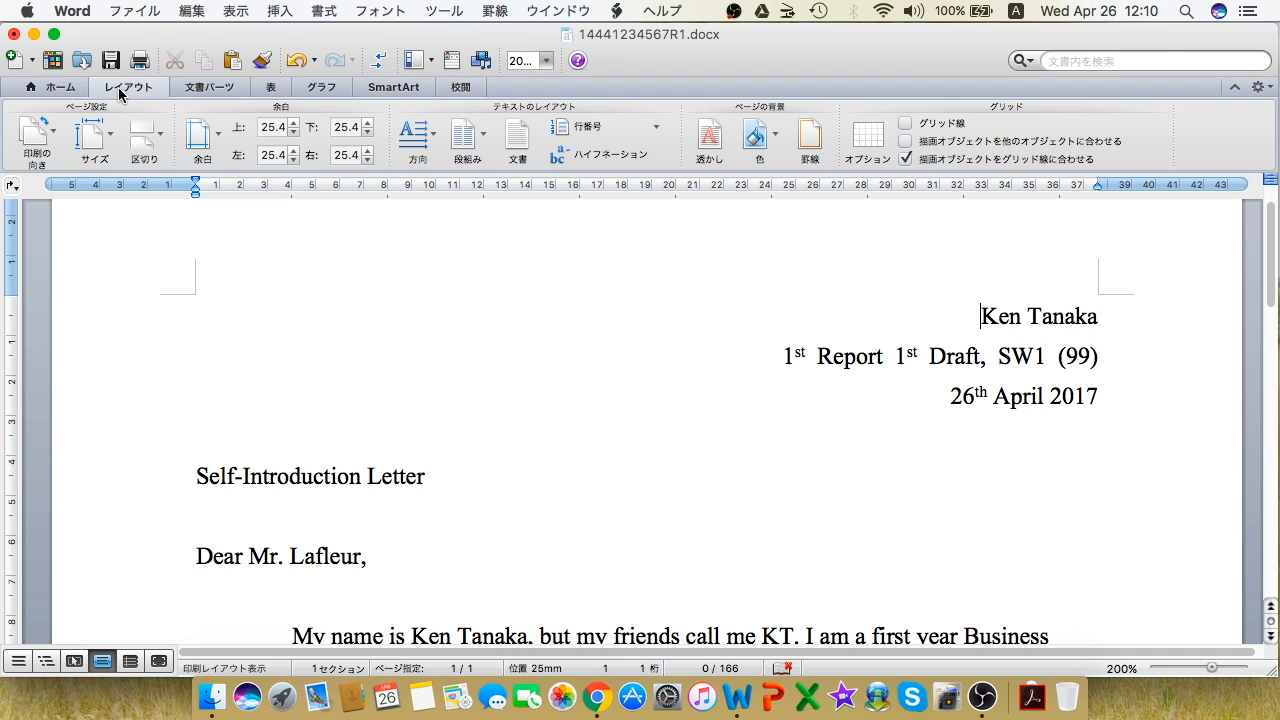
pyautogui.click(211, 146)
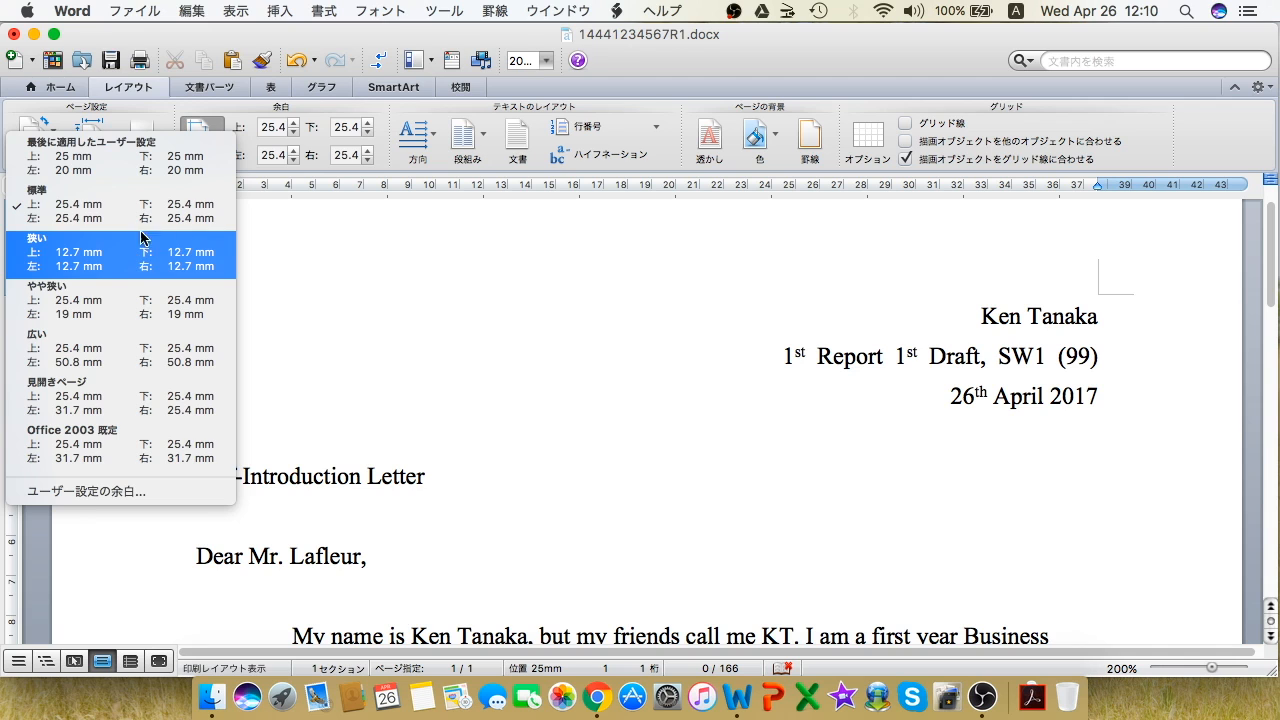
pyautogui.click(35, 262)
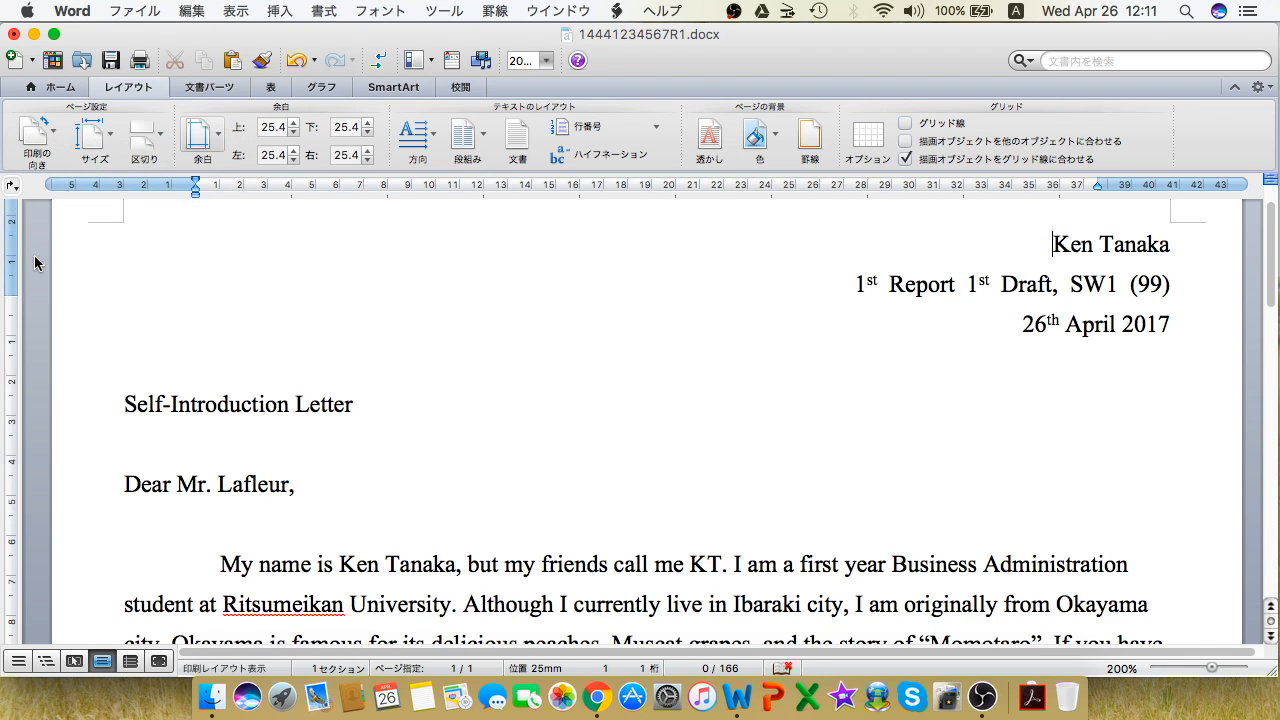
pyautogui.scroll(2, 510, 485)
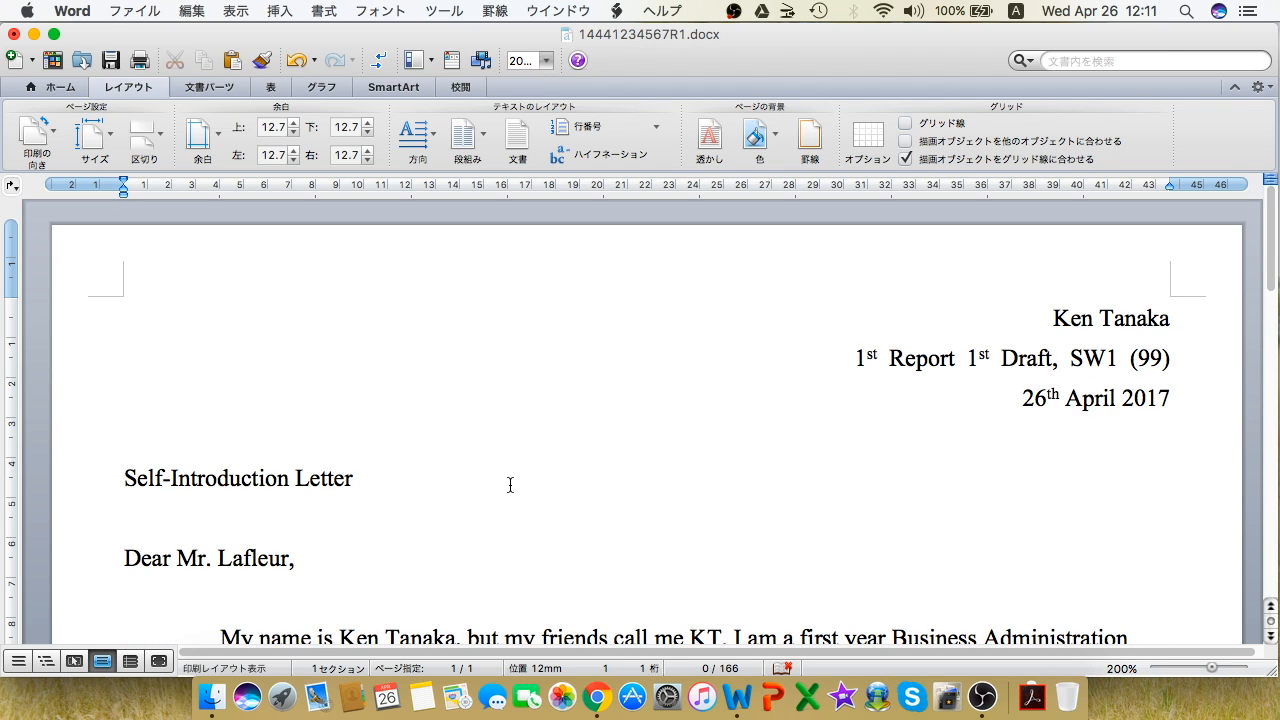
pyautogui.scroll(-1, 486, 459)
# Step: Select the 'Self-Introduction Letter' title text
pyautogui.click(110, 460)
pyautogui.click(126, 457)
pyautogui.moveTo(124, 457); pyautogui.dragTo(354, 443)
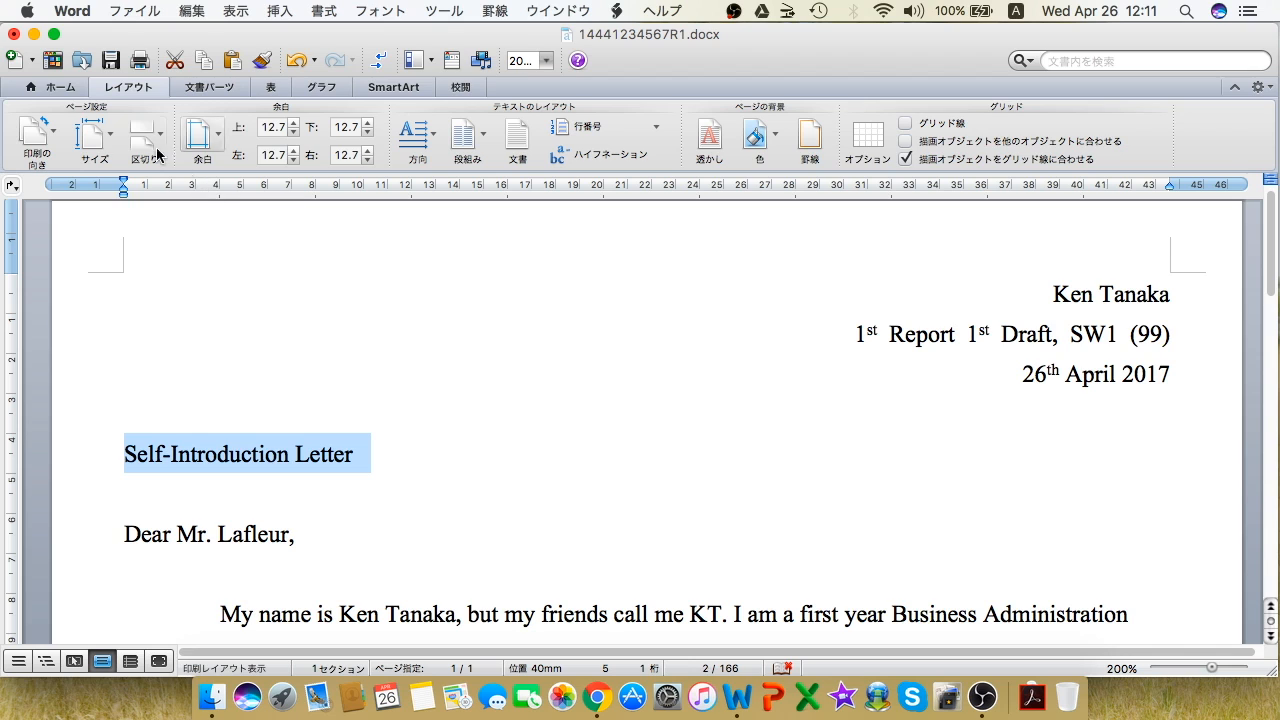
# Step: Center the 'Self-Introduction Letter' title and set its font size to 16 pt
pyautogui.click(52, 87)
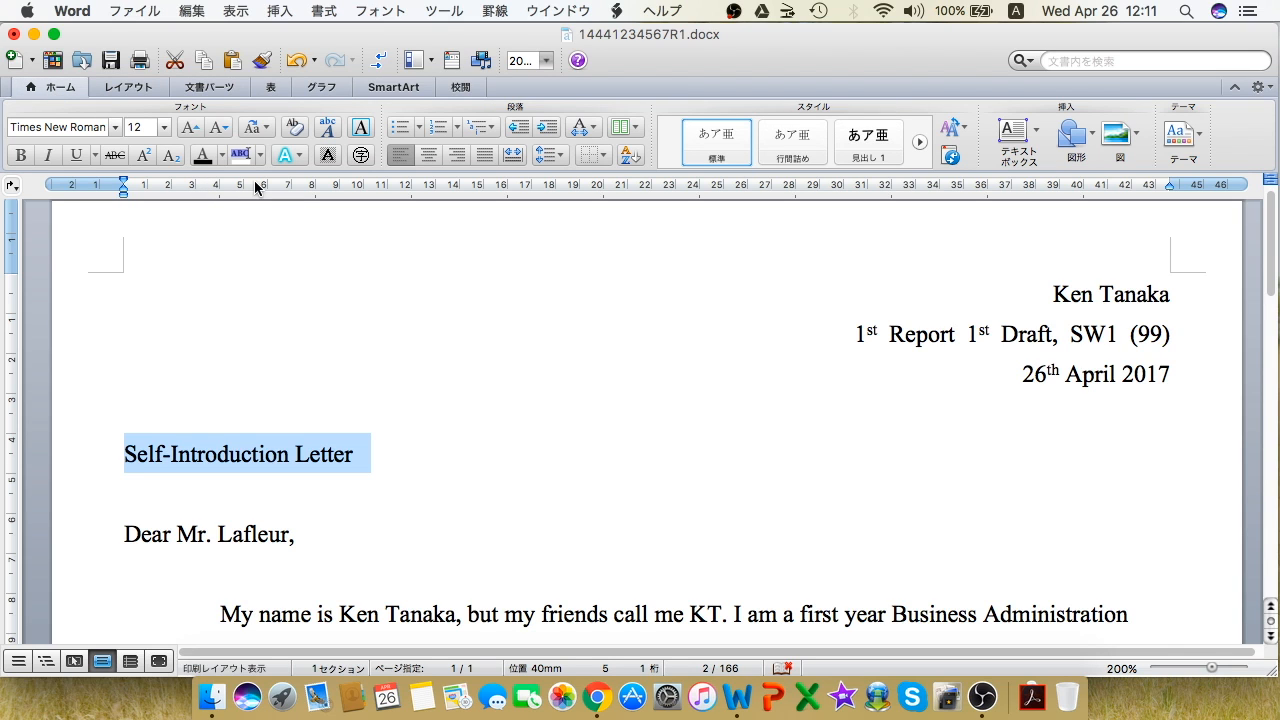
pyautogui.click(428, 155)
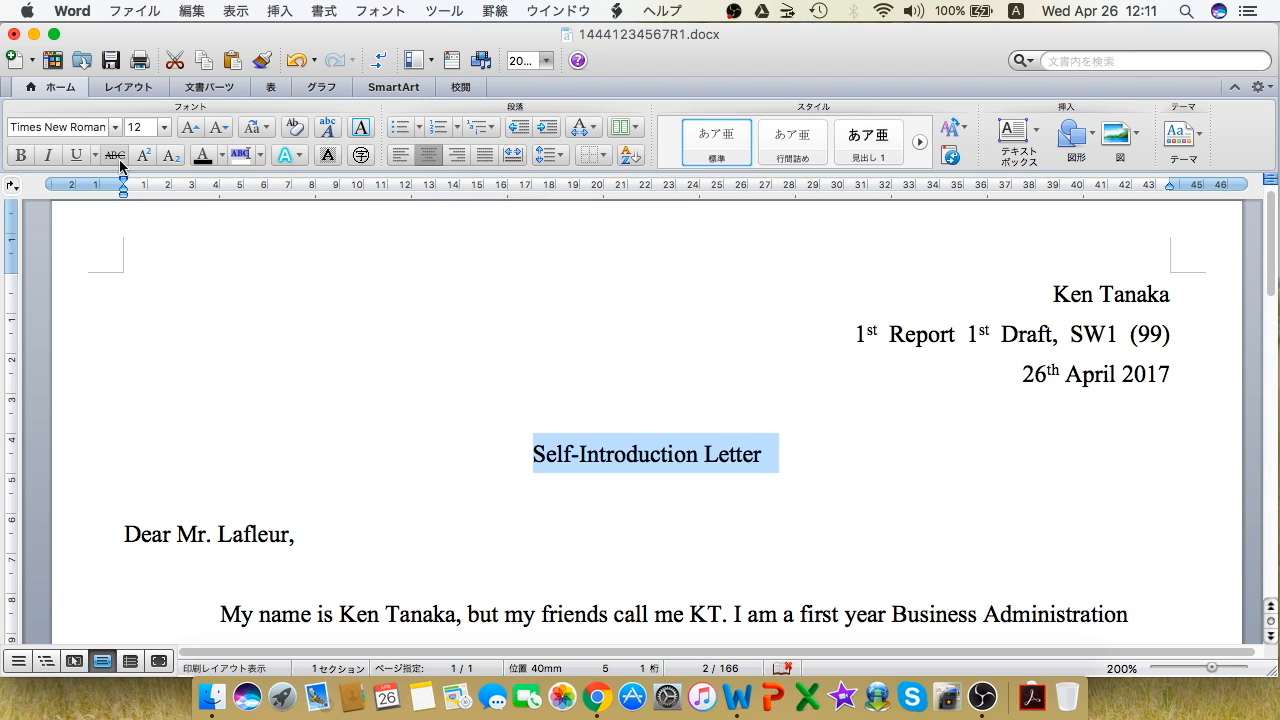
pyautogui.moveTo(541, 459); pyautogui.dragTo(757, 434)
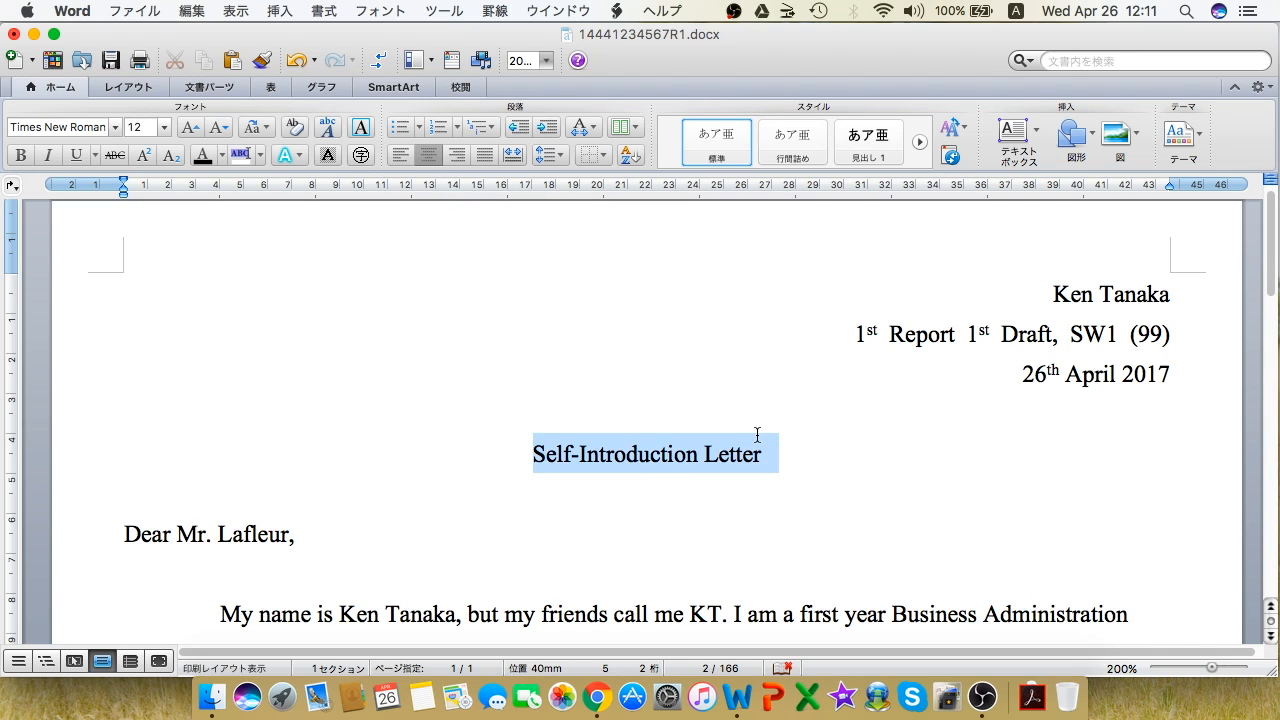
pyautogui.click(164, 128)
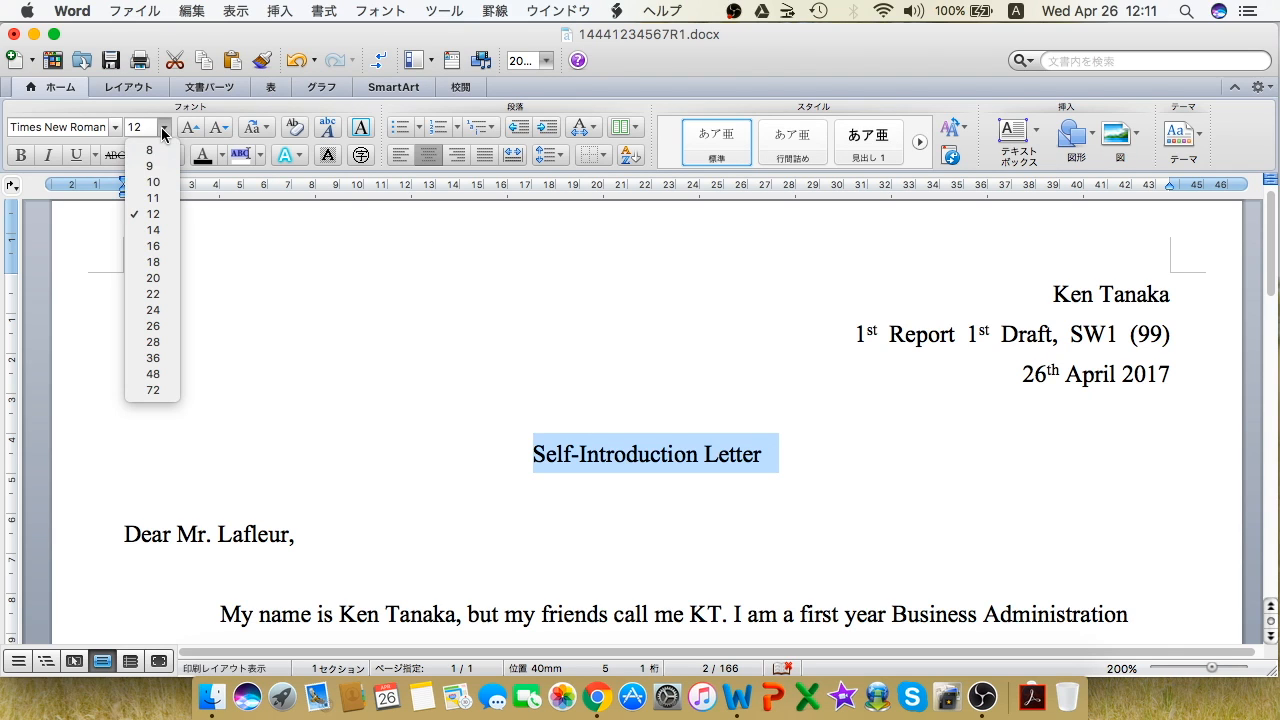
pyautogui.click(168, 251)
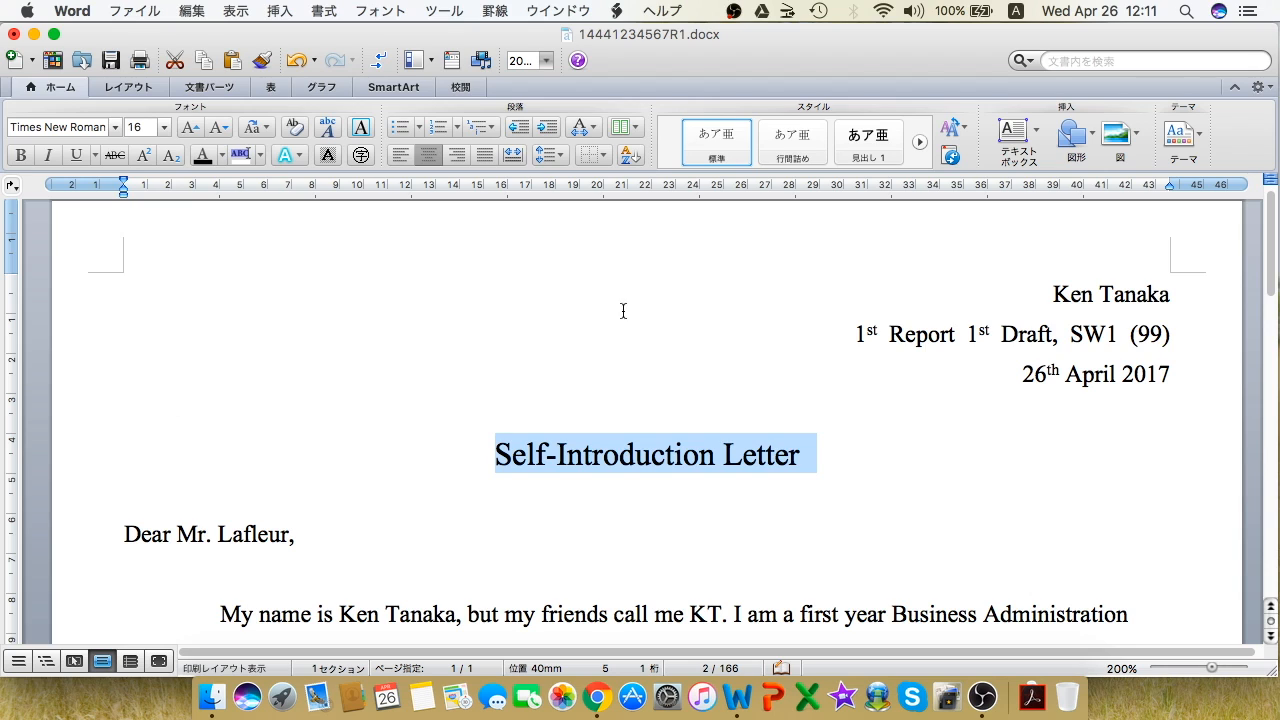
pyautogui.click(1022, 335)
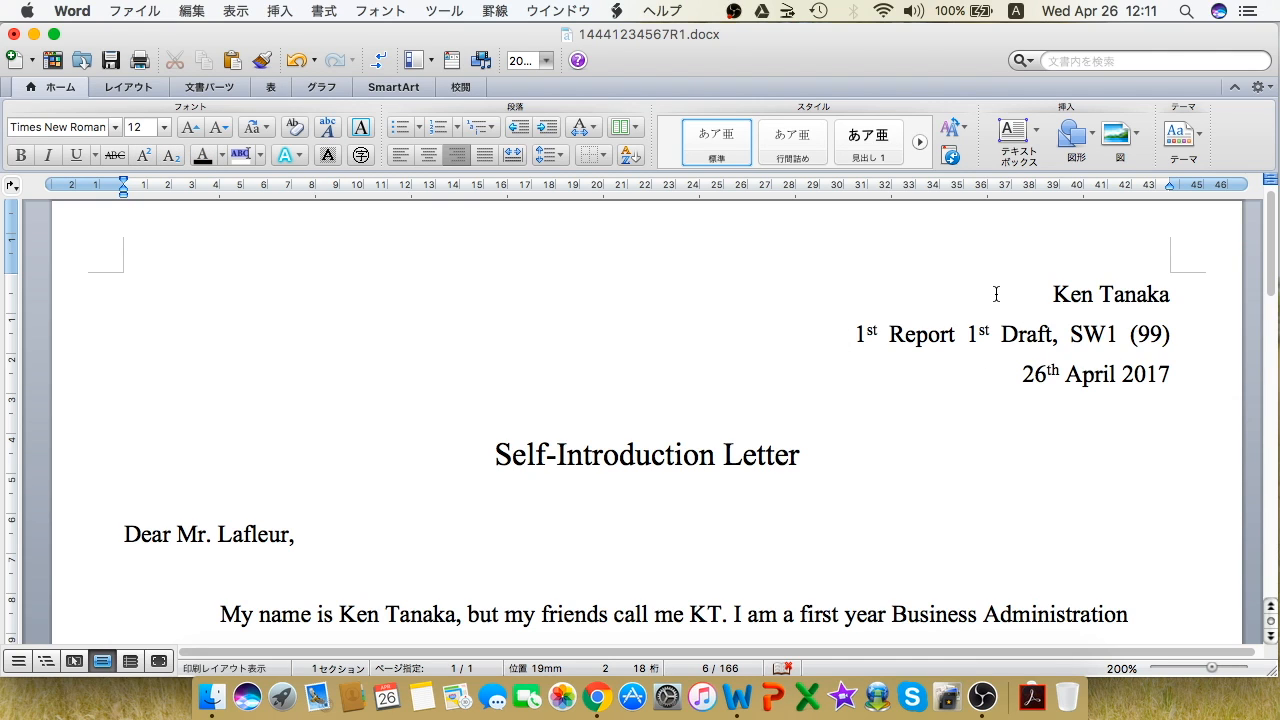
pyautogui.click(114, 128)
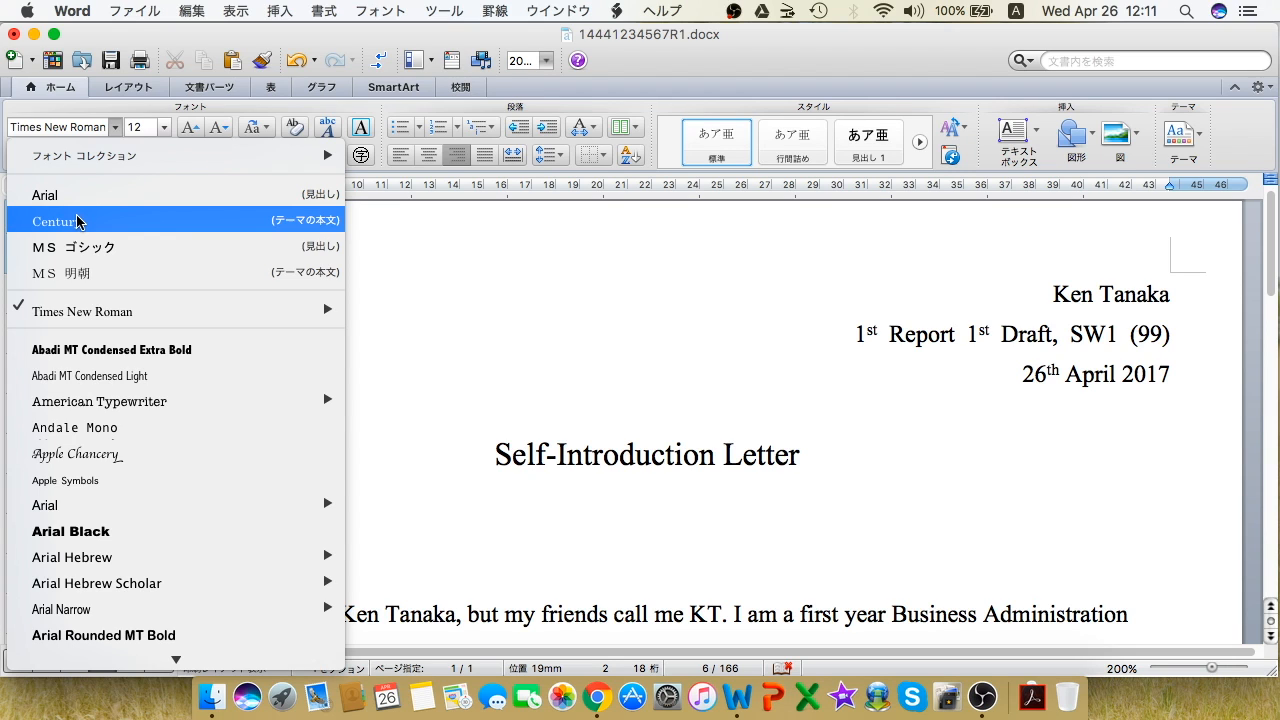
pyautogui.click(115, 128)
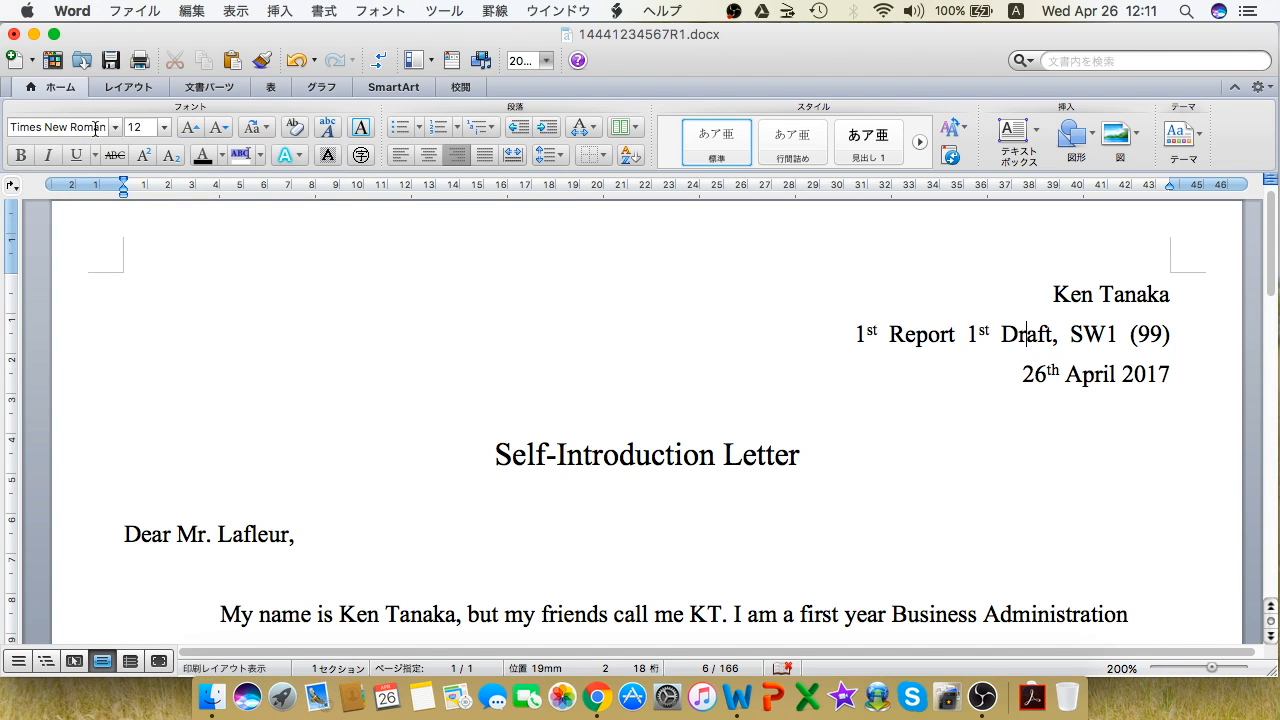
pyautogui.scroll(-3, 480, 306)
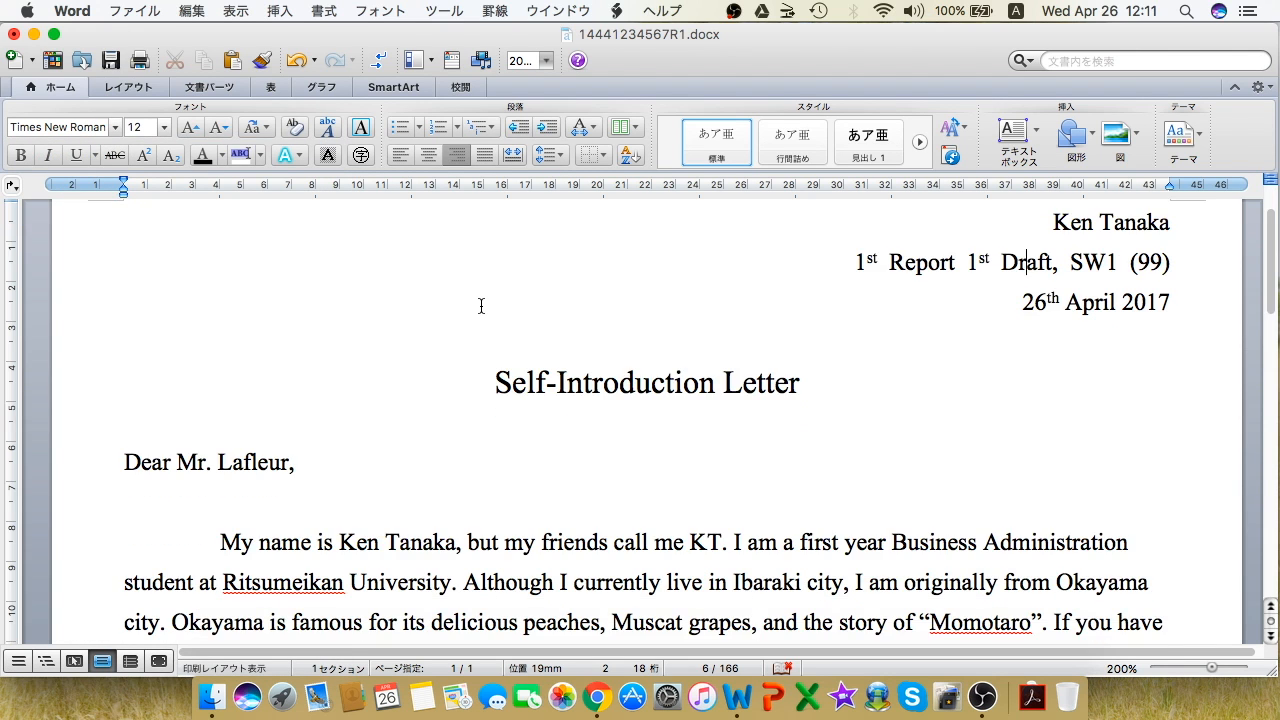
pyautogui.click(246, 455)
pyautogui.scroll(-12, 246, 455)
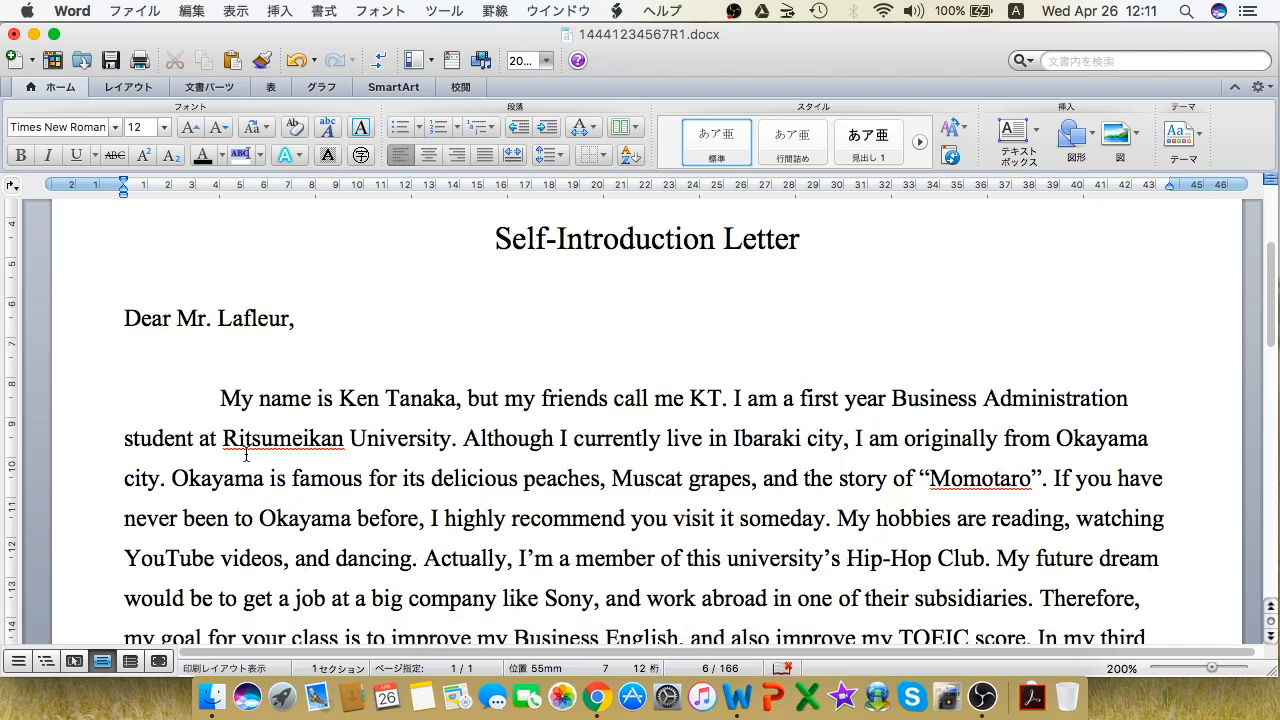
pyautogui.scroll(-8, 246, 455)
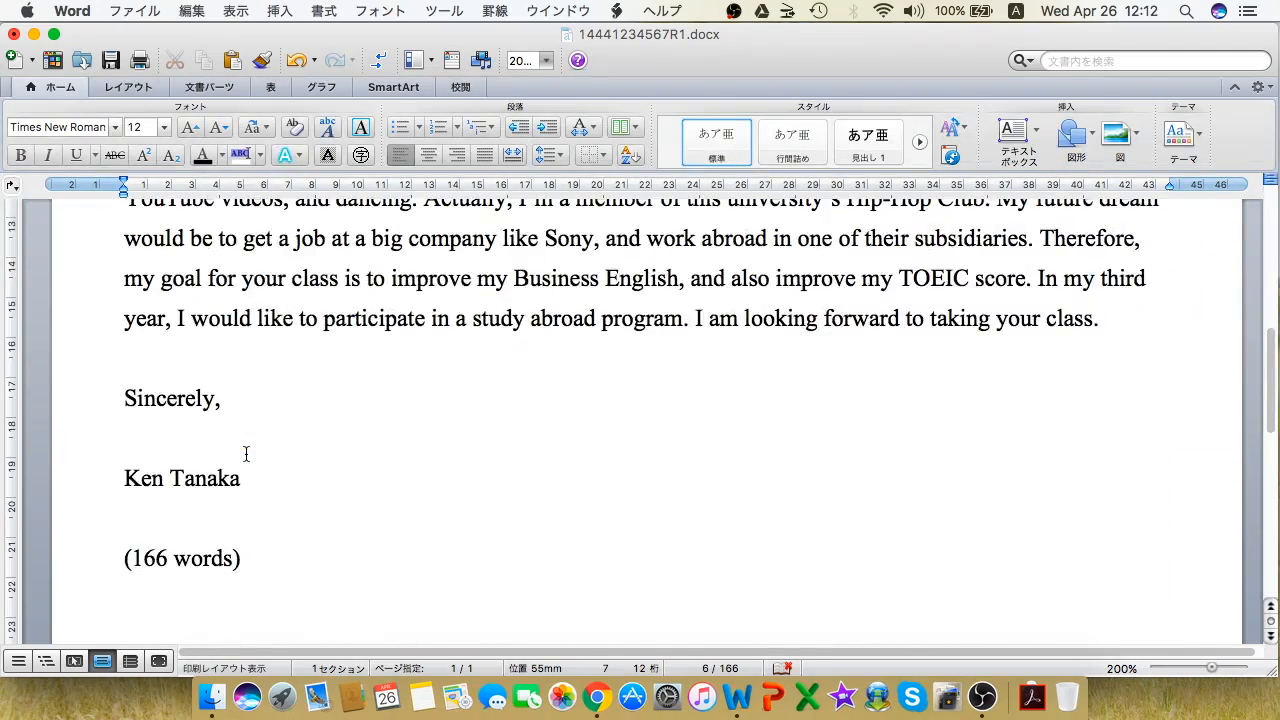
pyautogui.scroll(14, 246, 455)
pyautogui.scroll(6, 246, 455)
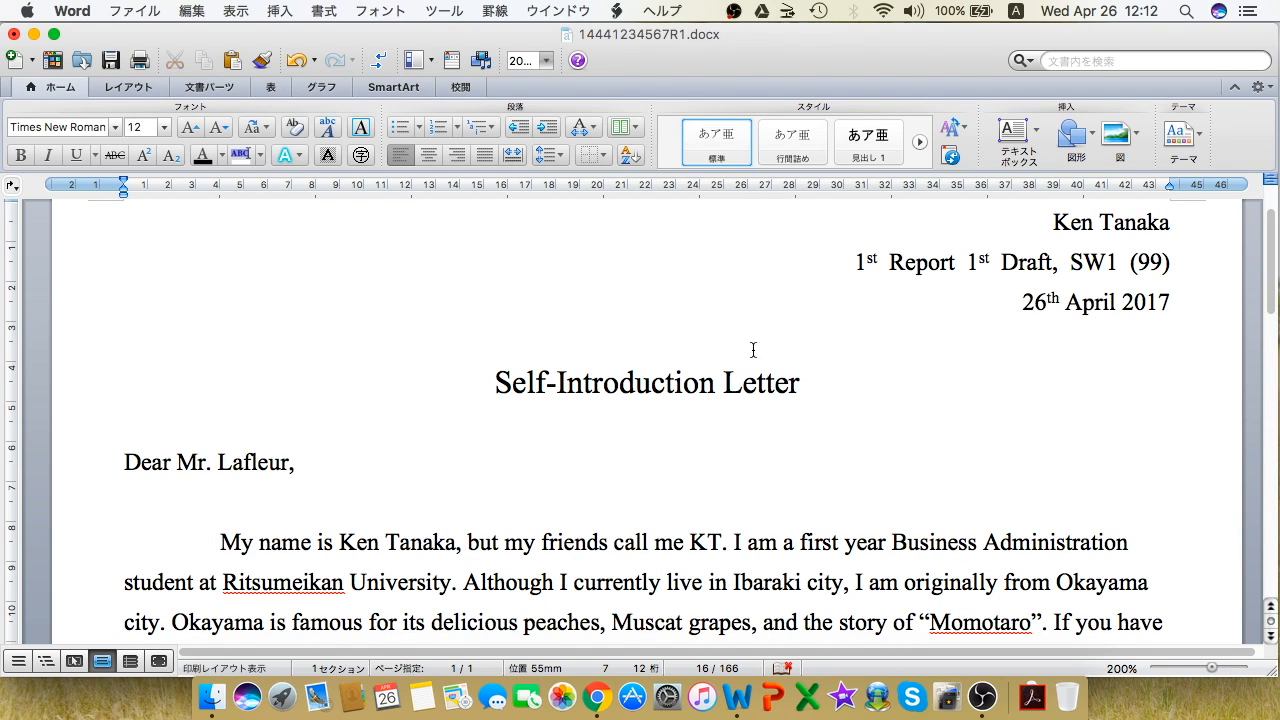
pyautogui.click(125, 462)
pyautogui.moveTo(125, 462); pyautogui.dragTo(305, 462)
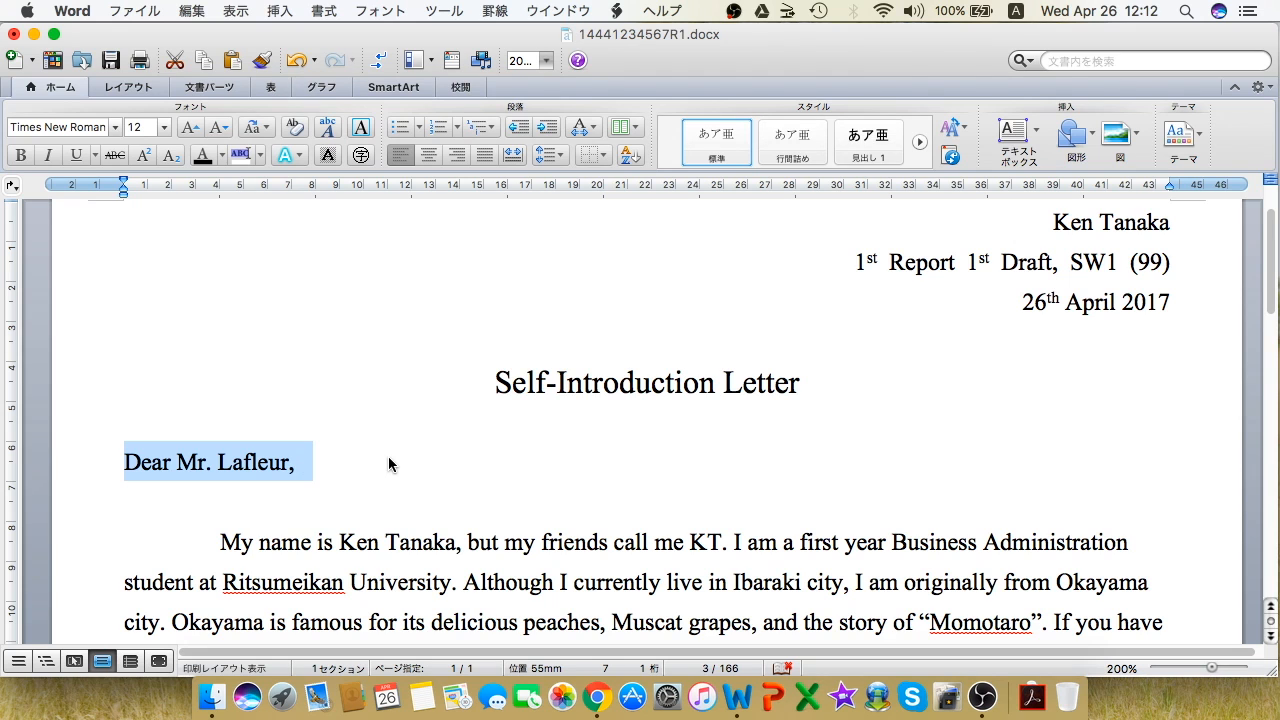
pyautogui.scroll(-18, 388, 462)
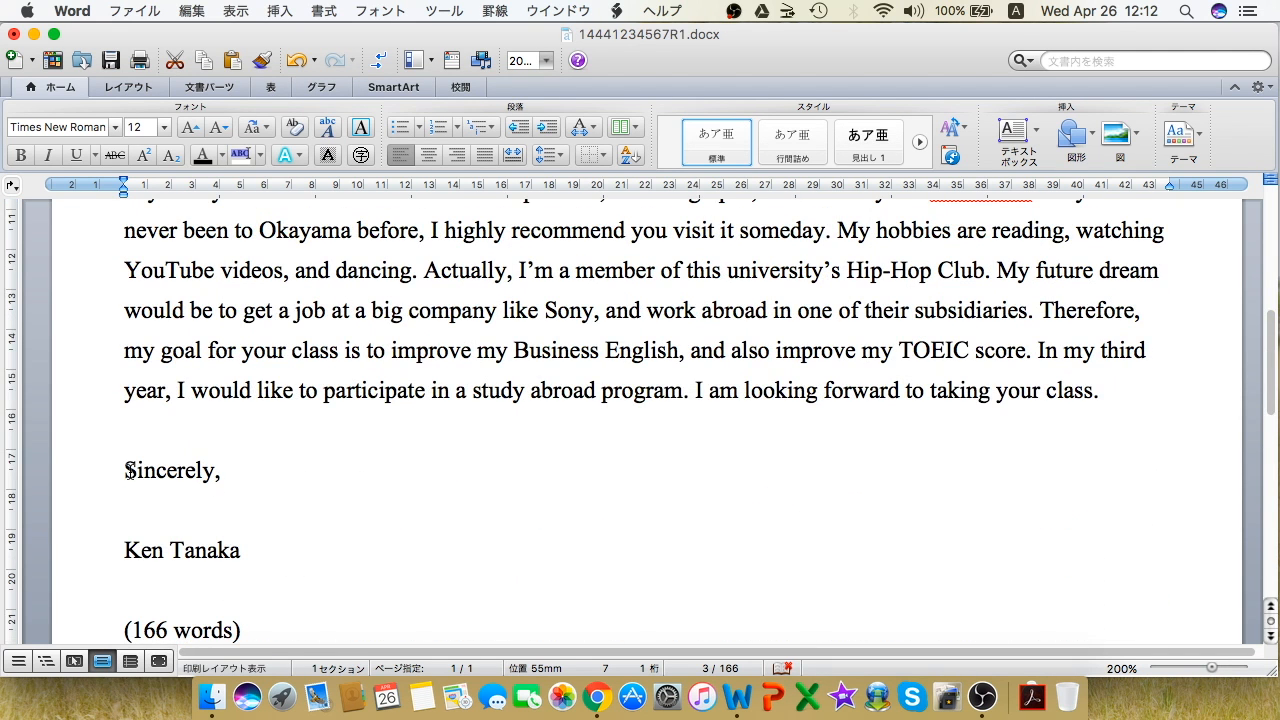
pyautogui.moveTo(123, 466); pyautogui.dragTo(274, 576)
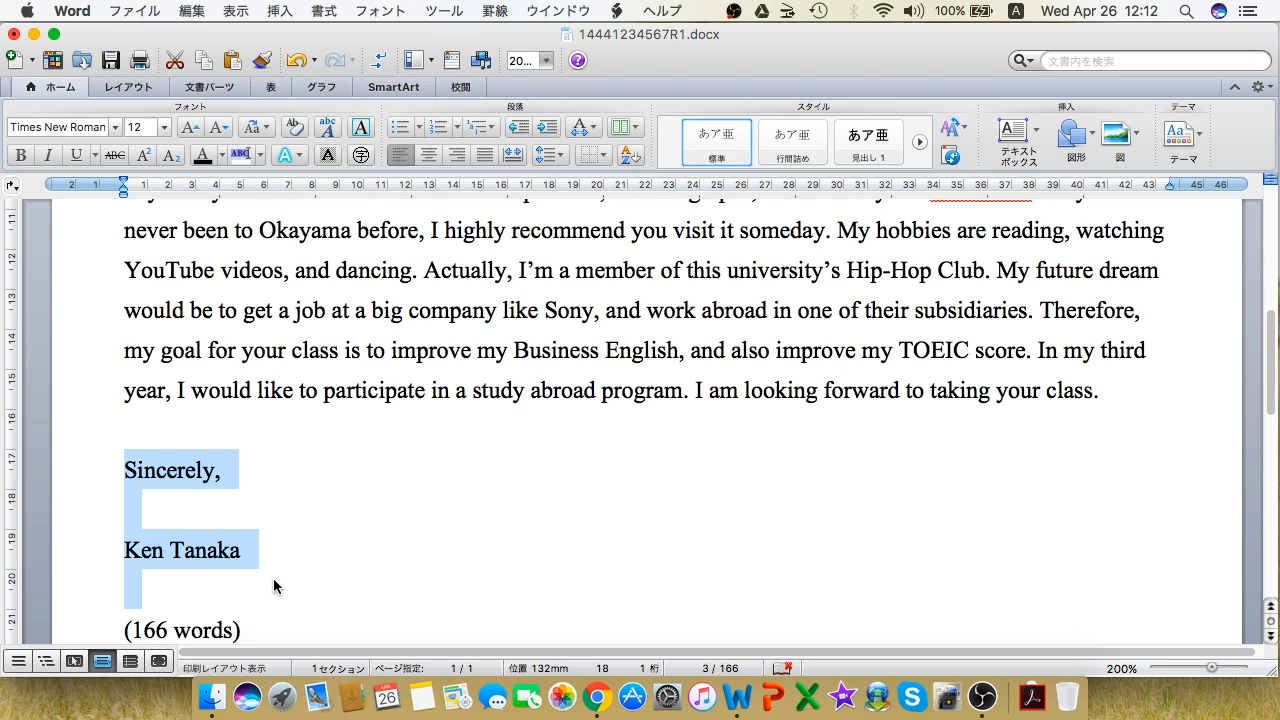
pyautogui.click(185, 472)
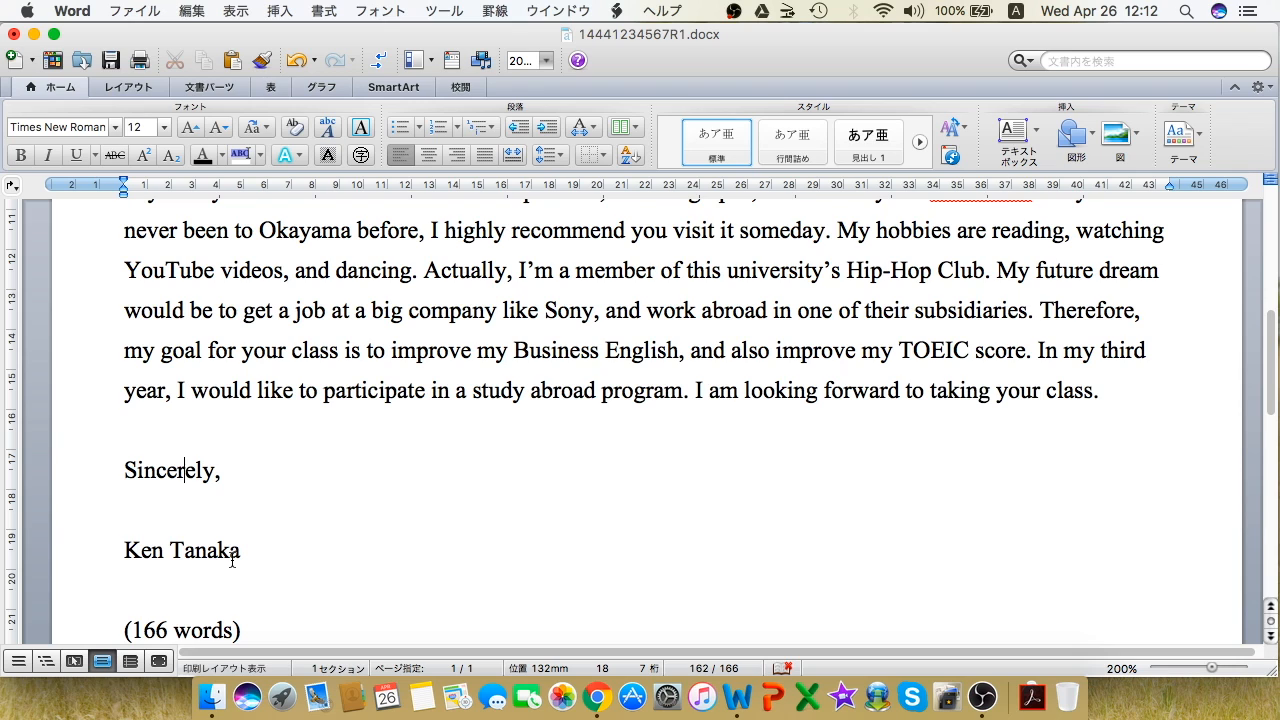
pyautogui.scroll(-3, 232, 562)
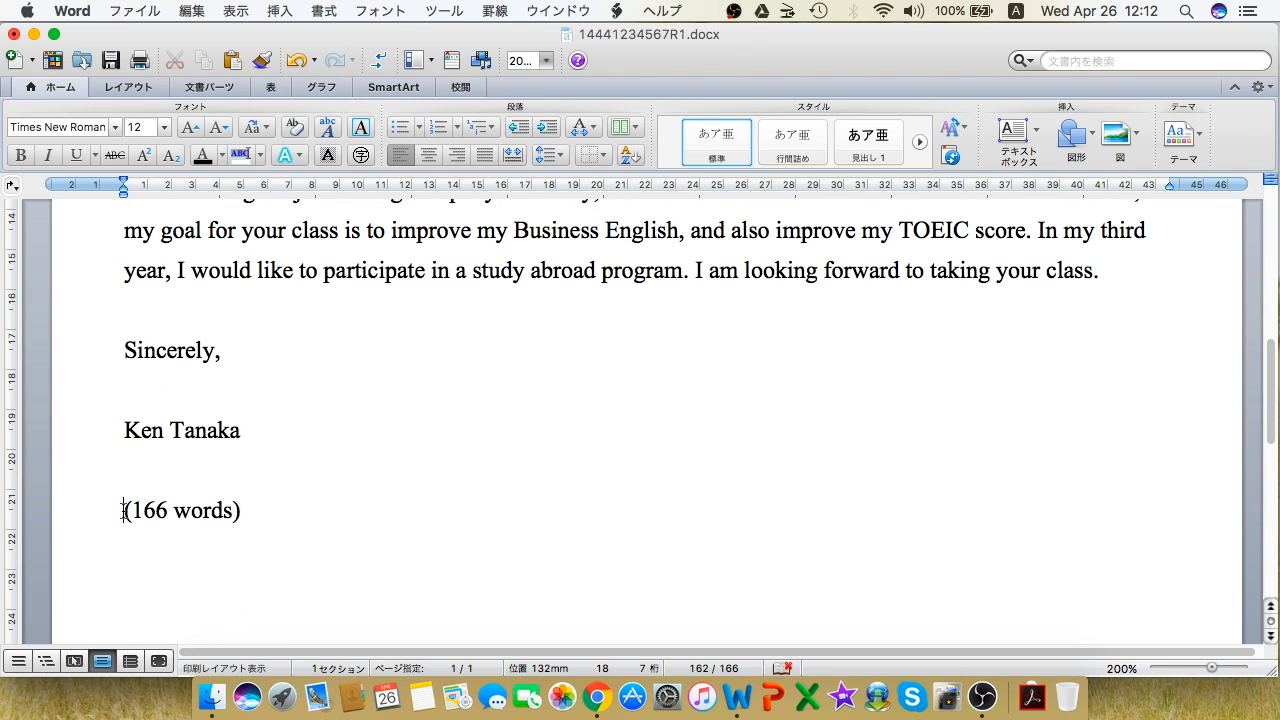
pyautogui.moveTo(124, 510); pyautogui.dragTo(287, 506)
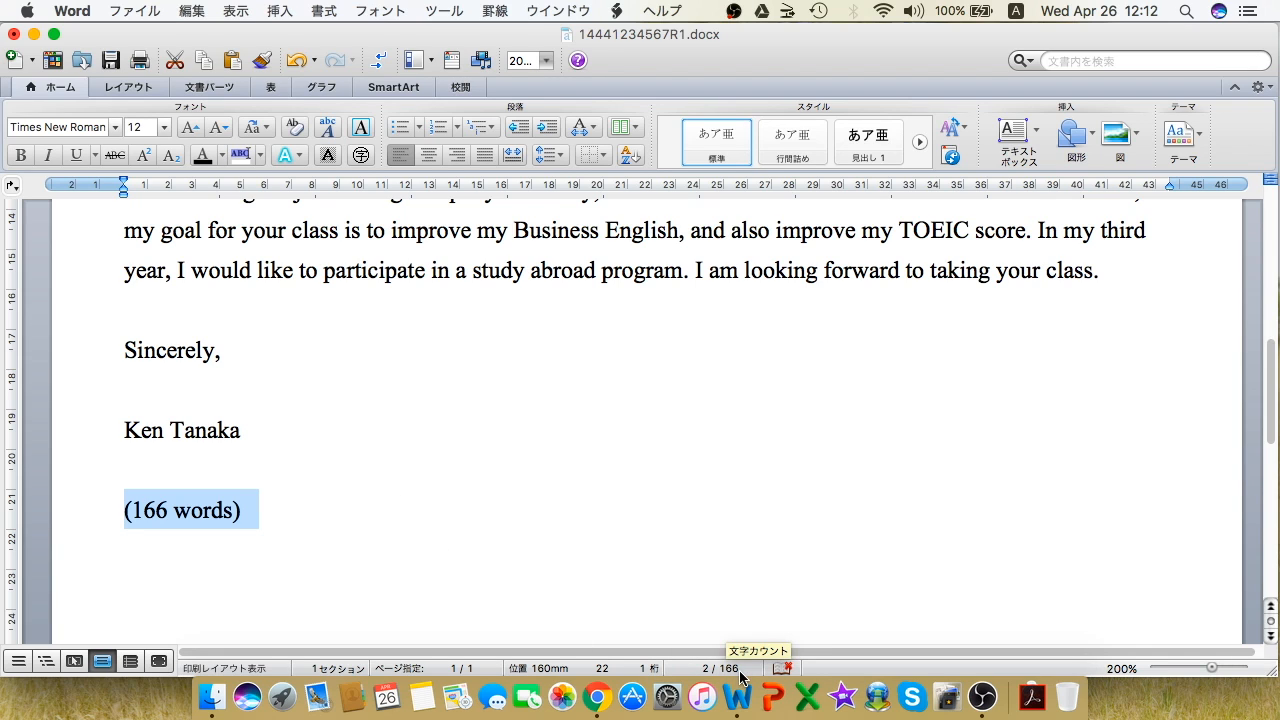
# Step: Align the '(166 words)' count line to the right margin at the letter's end
pyautogui.click(303, 520)
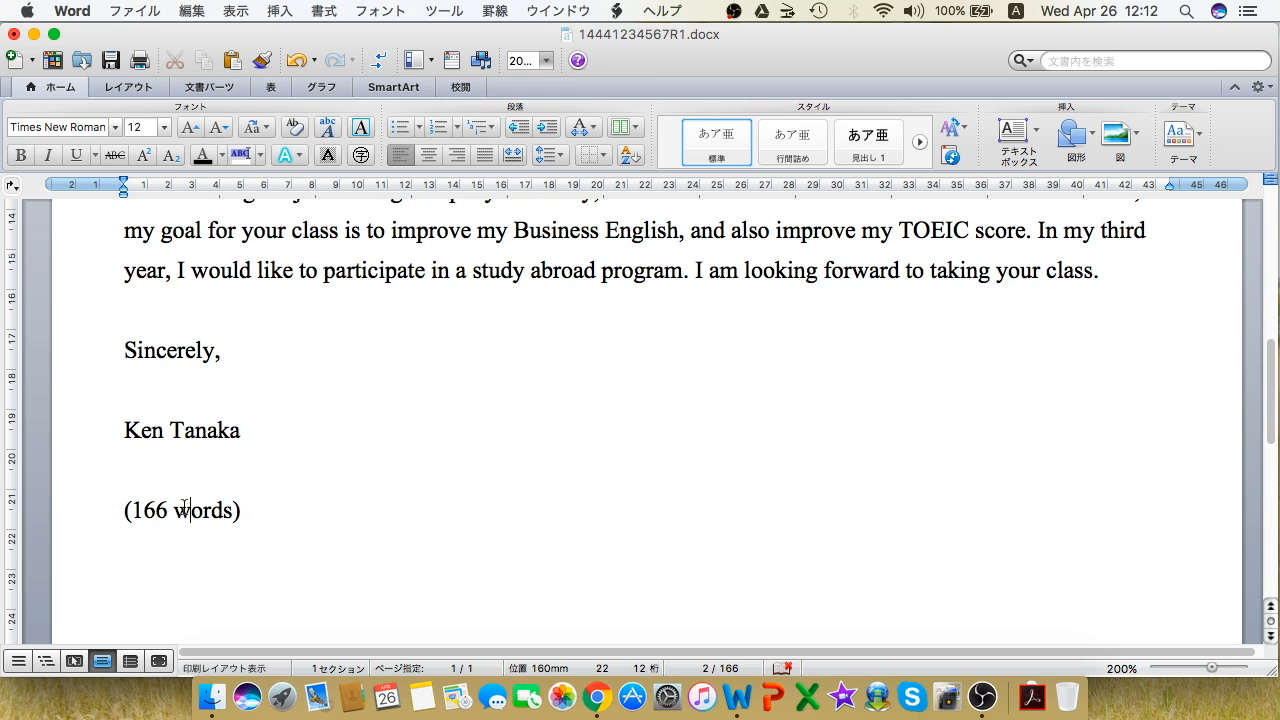
pyautogui.click(122, 508)
pyautogui.moveTo(122, 503); pyautogui.dragTo(271, 504)
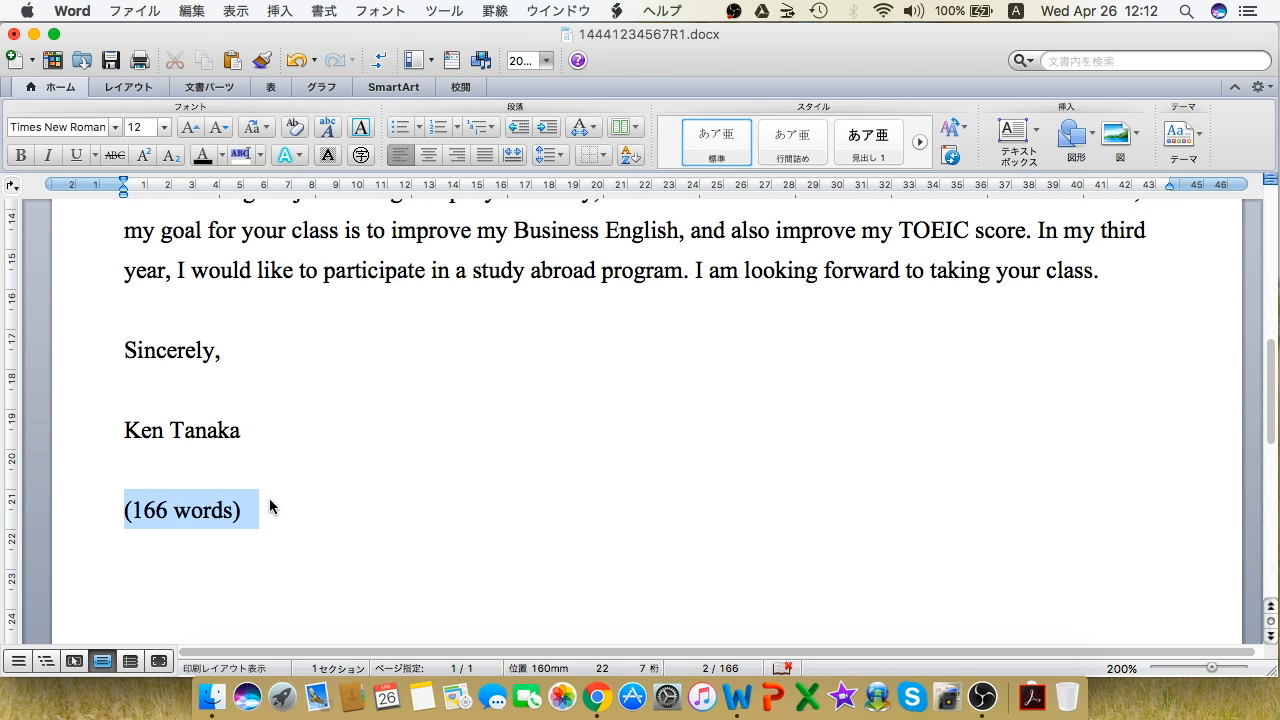
pyautogui.click(459, 160)
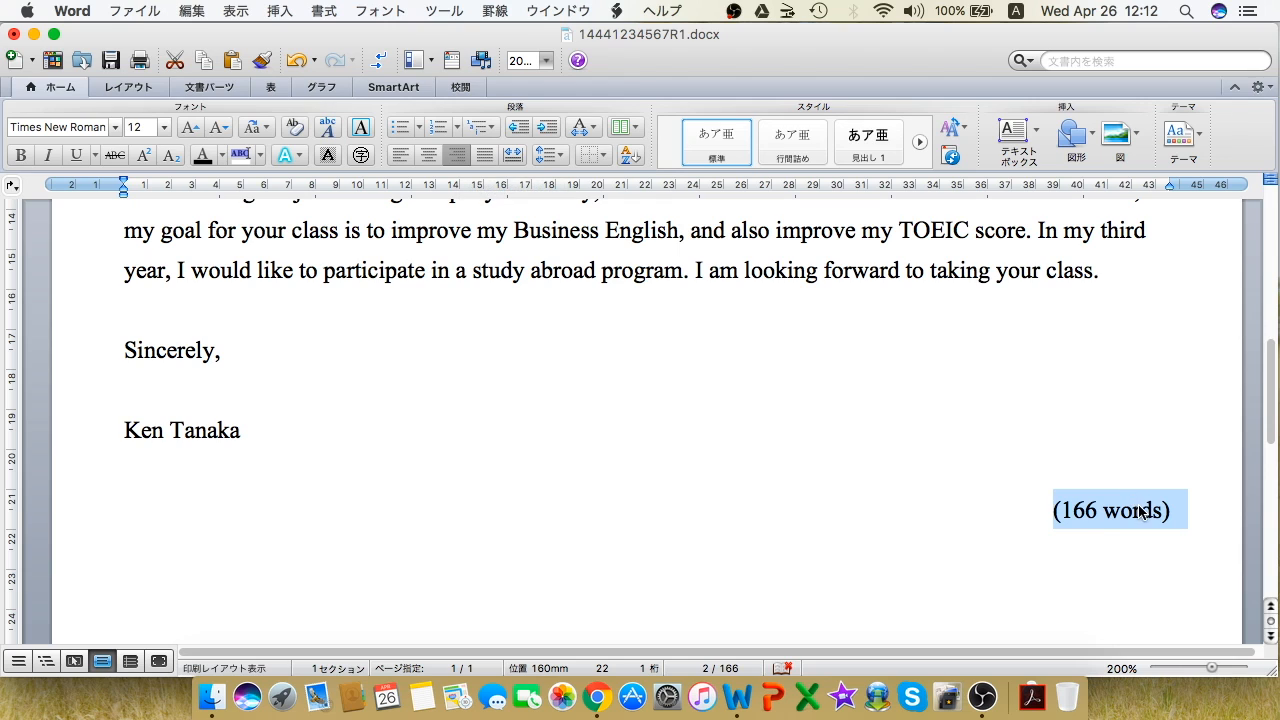
pyautogui.click(1067, 458)
pyautogui.scroll(1, 1067, 460)
pyautogui.scroll(10, 1067, 460)
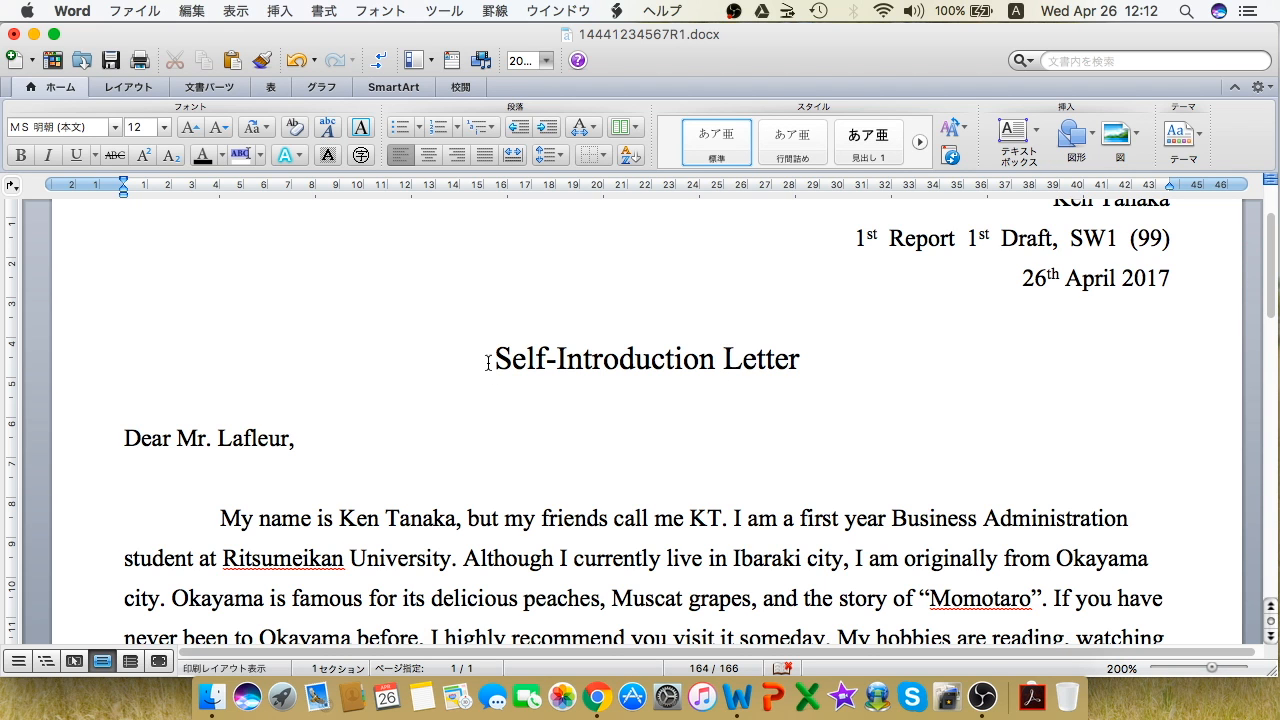
# Step: Select the whole letter and set its line spacing to 2.0
pyautogui.moveTo(489, 362); pyautogui.dragTo(513, 377)
pyautogui.moveTo(613, 401); pyautogui.dragTo(677, 429)
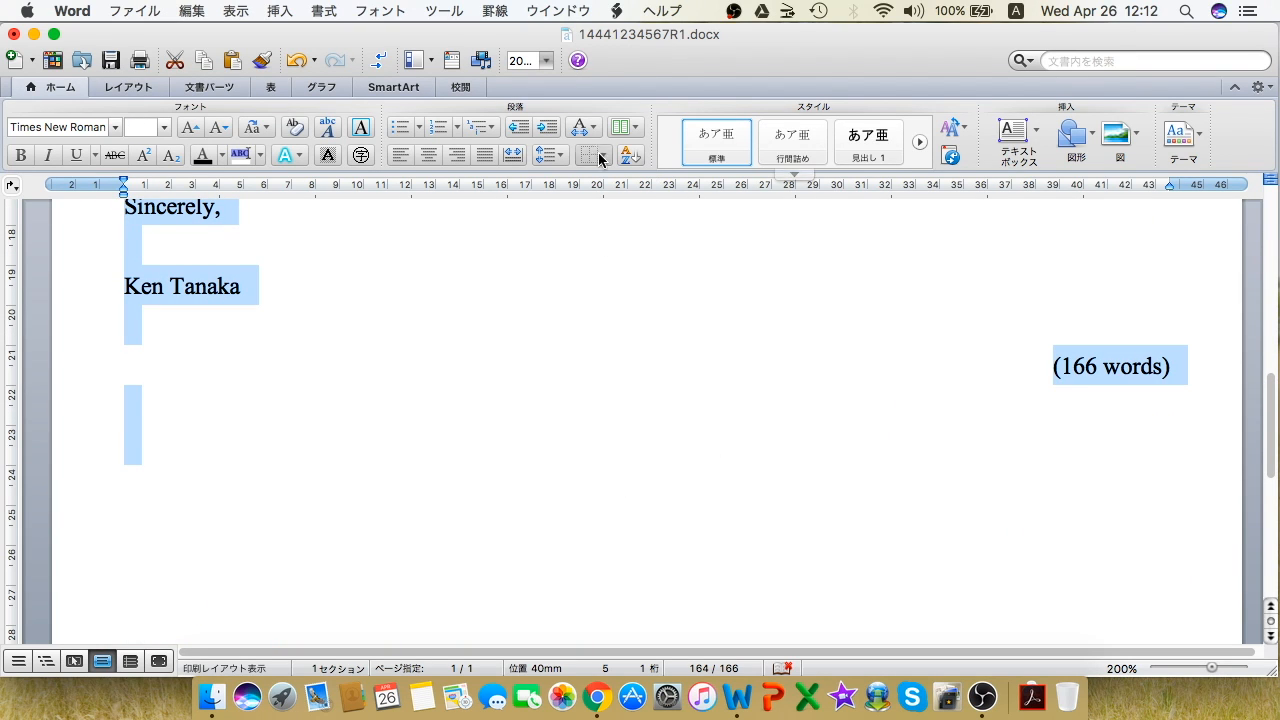
pyautogui.click(563, 156)
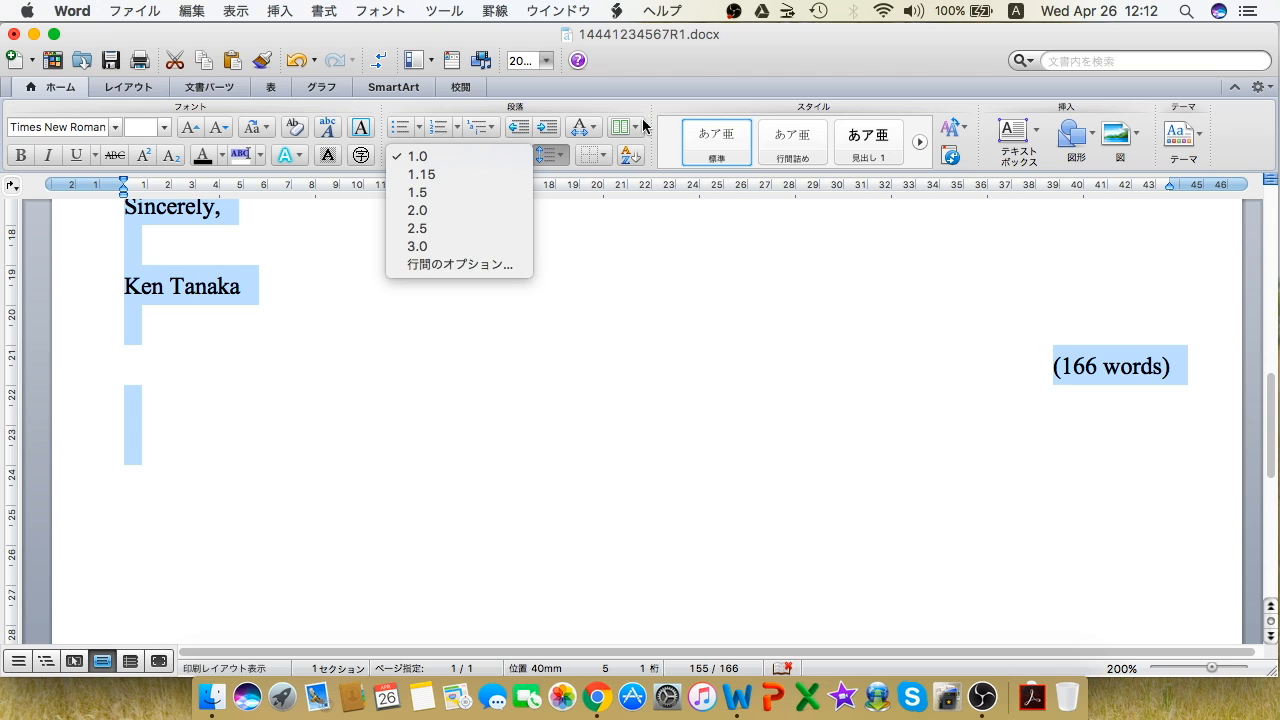
pyautogui.click(452, 212)
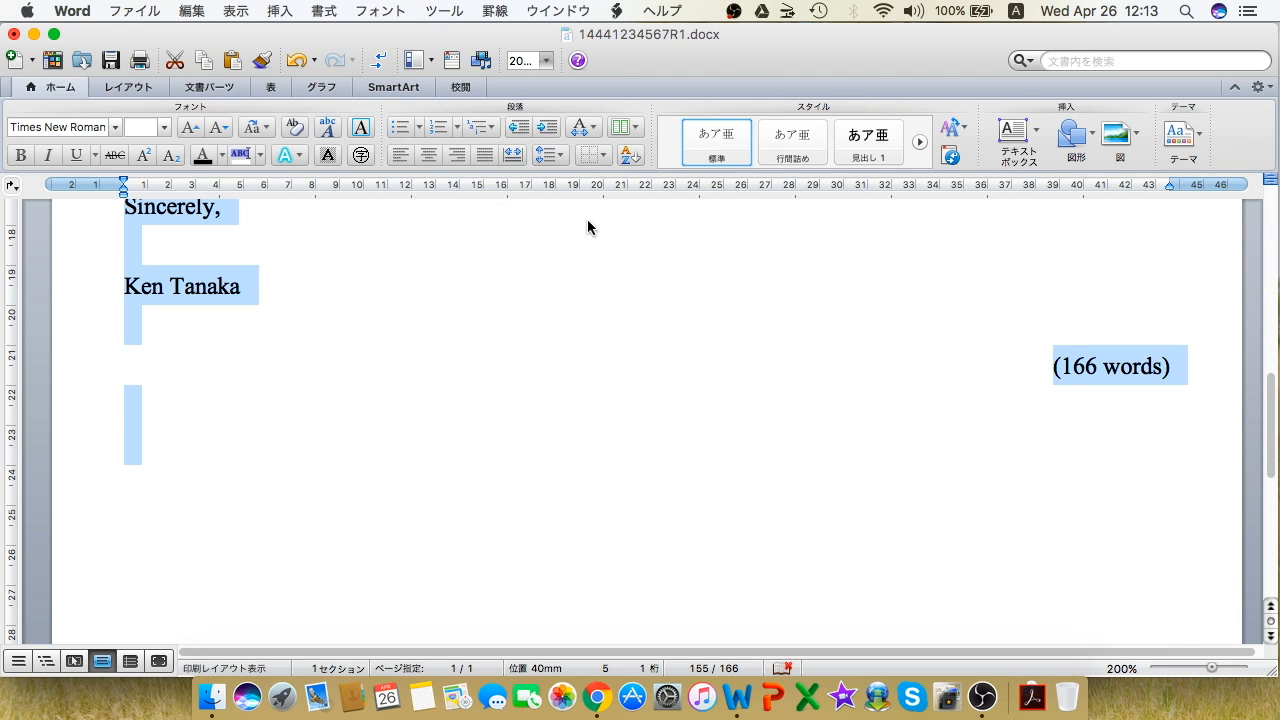
pyautogui.scroll(-5, 702, 468)
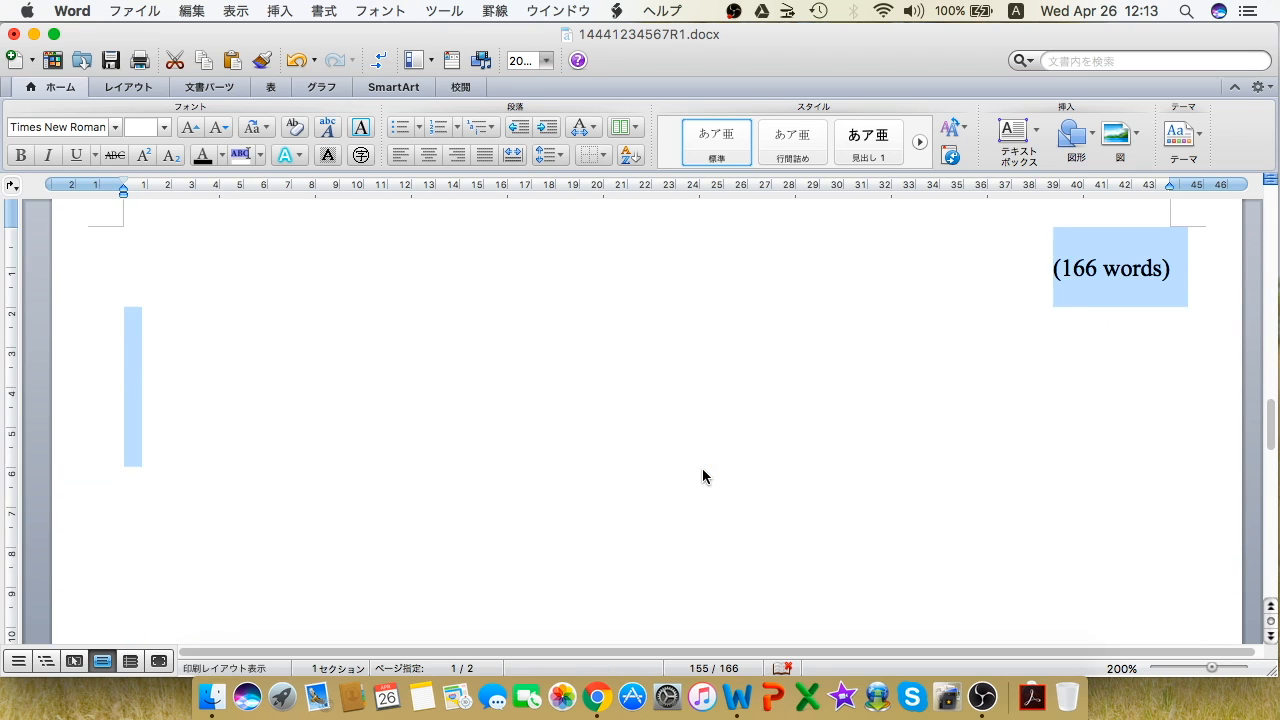
pyautogui.scroll(15, 703, 469)
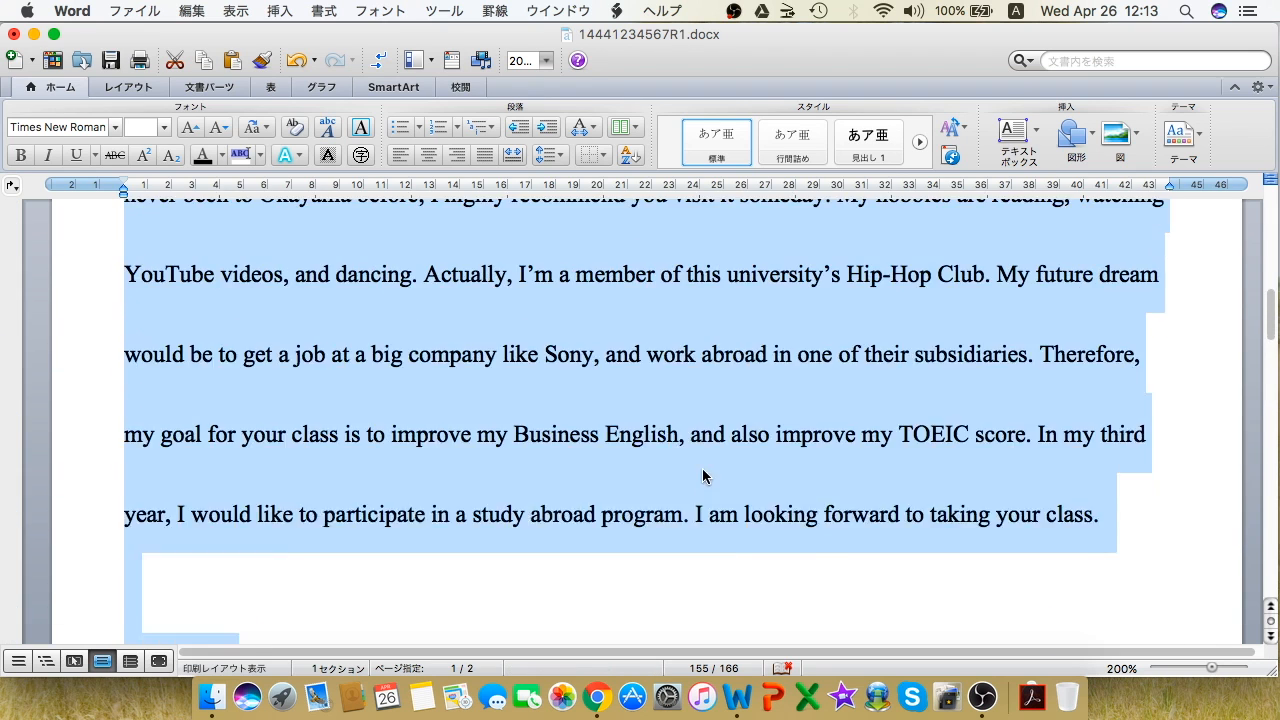
# Step: Change the letter's line spacing to 1.5
pyautogui.click(558, 157)
pyautogui.click(479, 191)
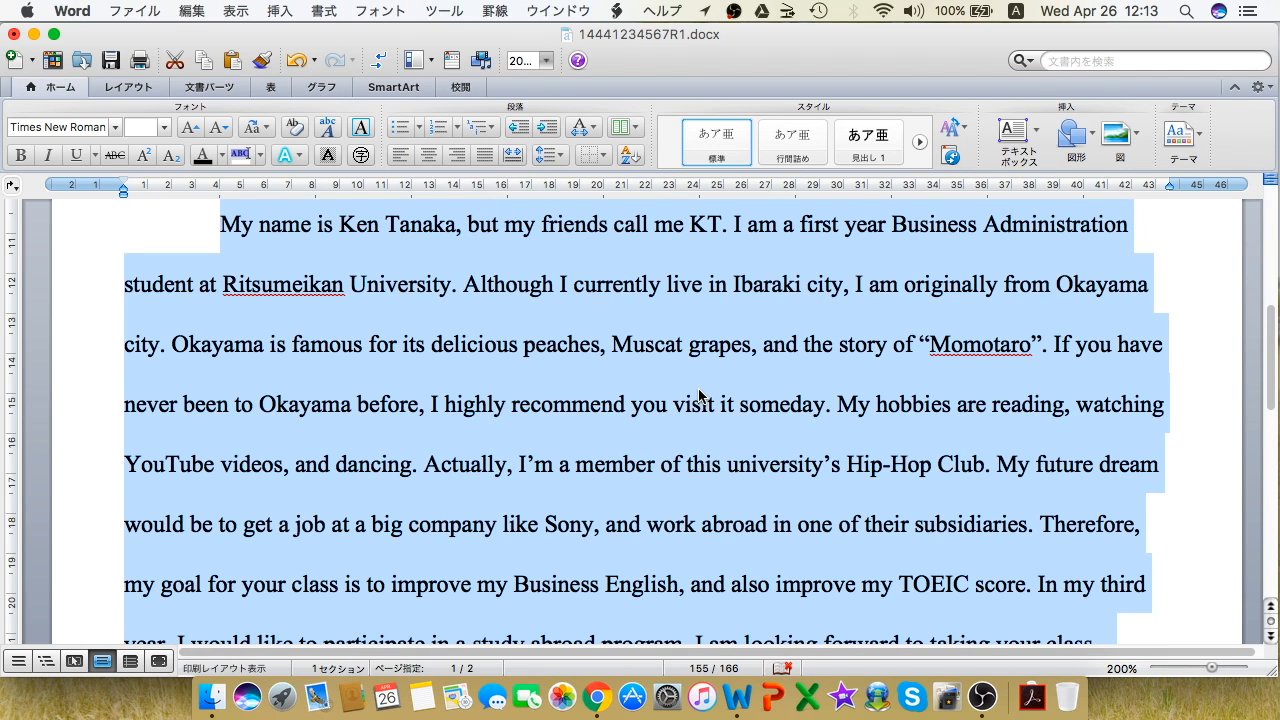
pyautogui.scroll(-10, 698, 395)
pyautogui.scroll(4, 698, 395)
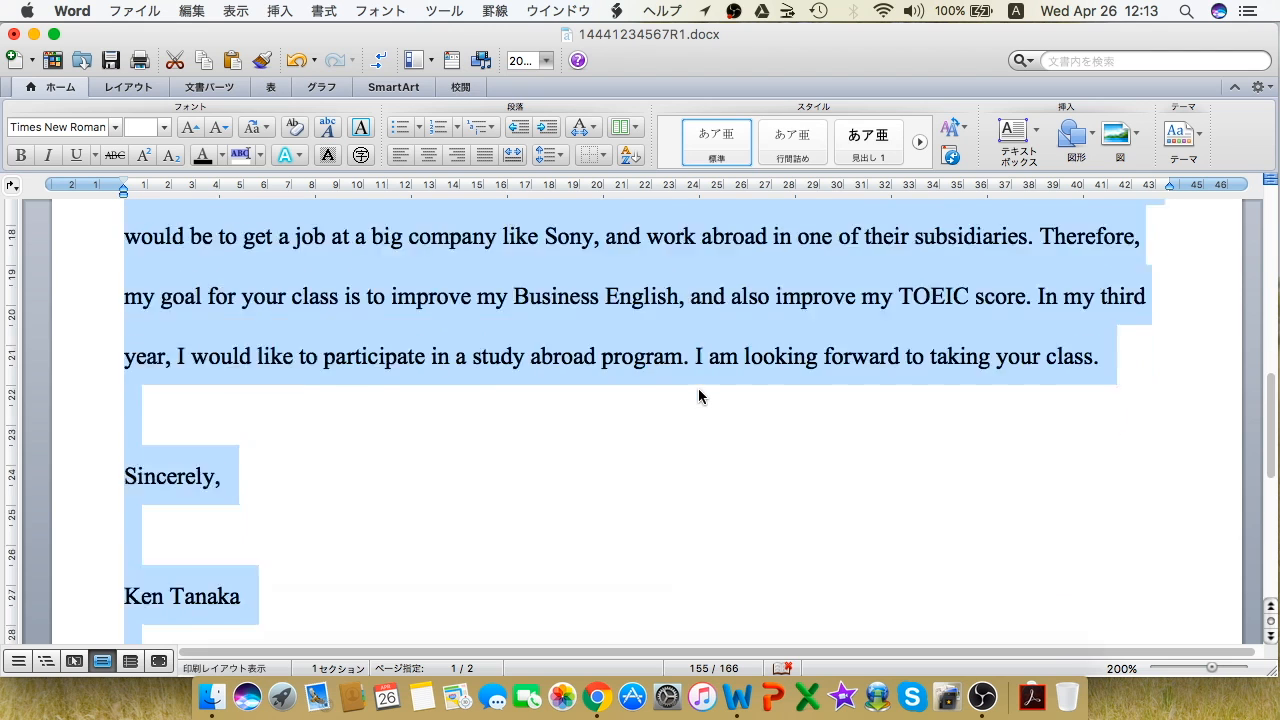
pyautogui.scroll(10, 698, 395)
# Step: Indent the first line of the 'My name…' body paragraph with a single tab
pyautogui.click(705, 366)
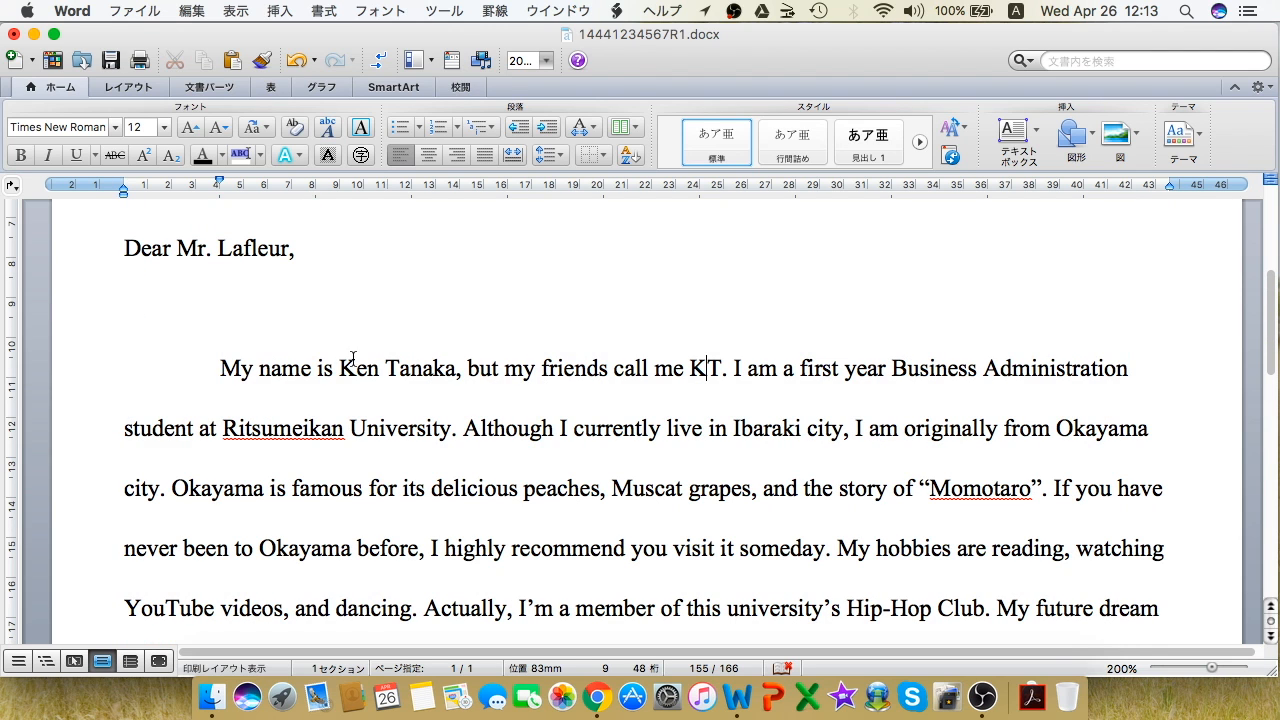
pyautogui.click(220, 367)
pyautogui.press('BackSpace')
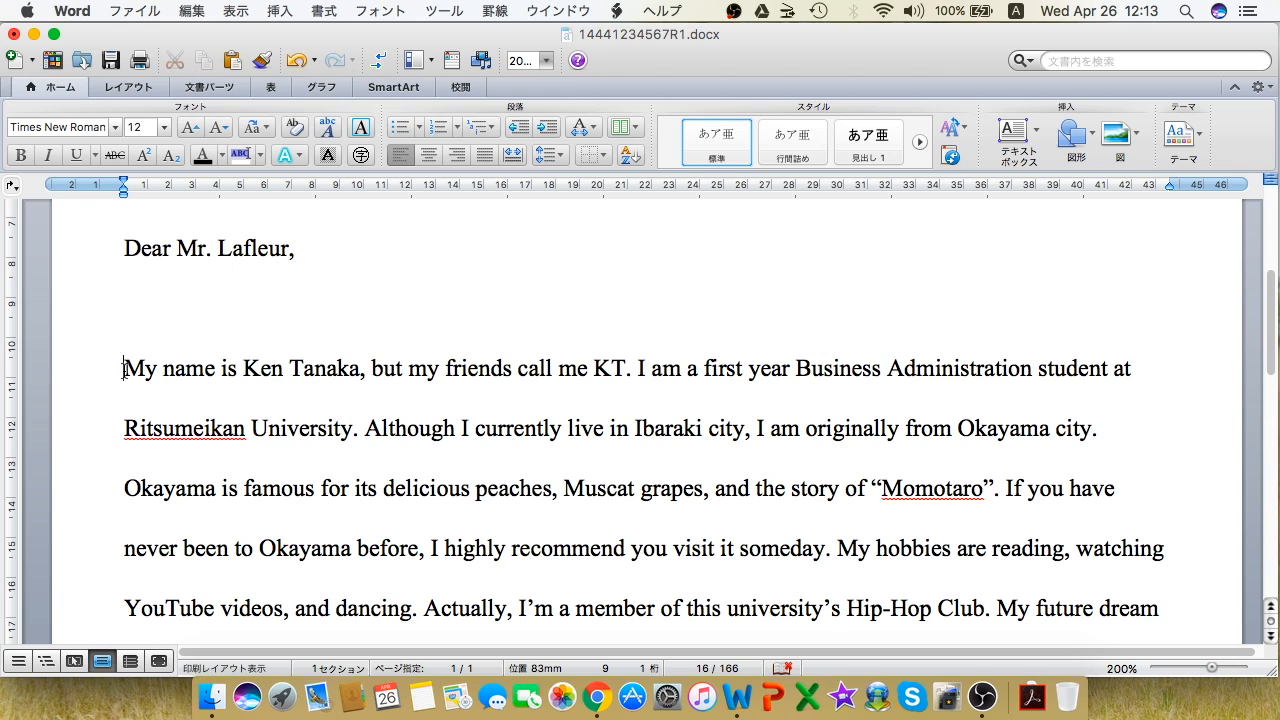
pyautogui.press('Tab')
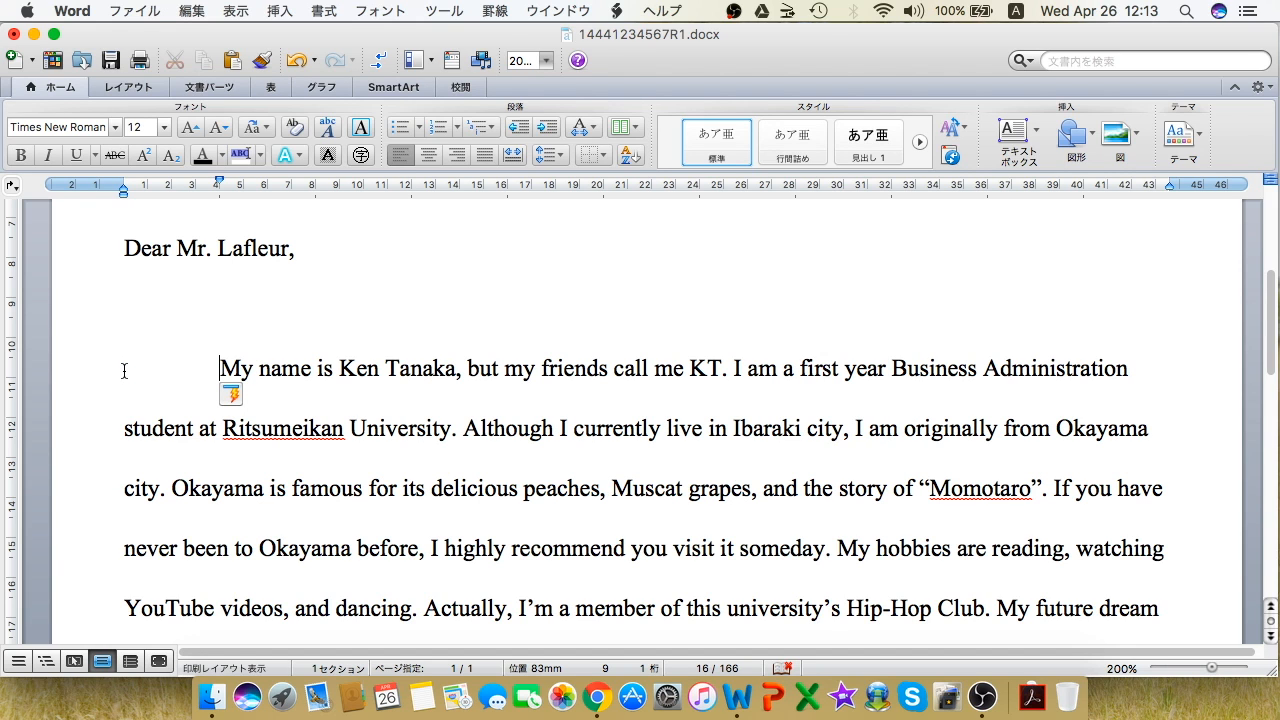
pyautogui.press('BackSpace')
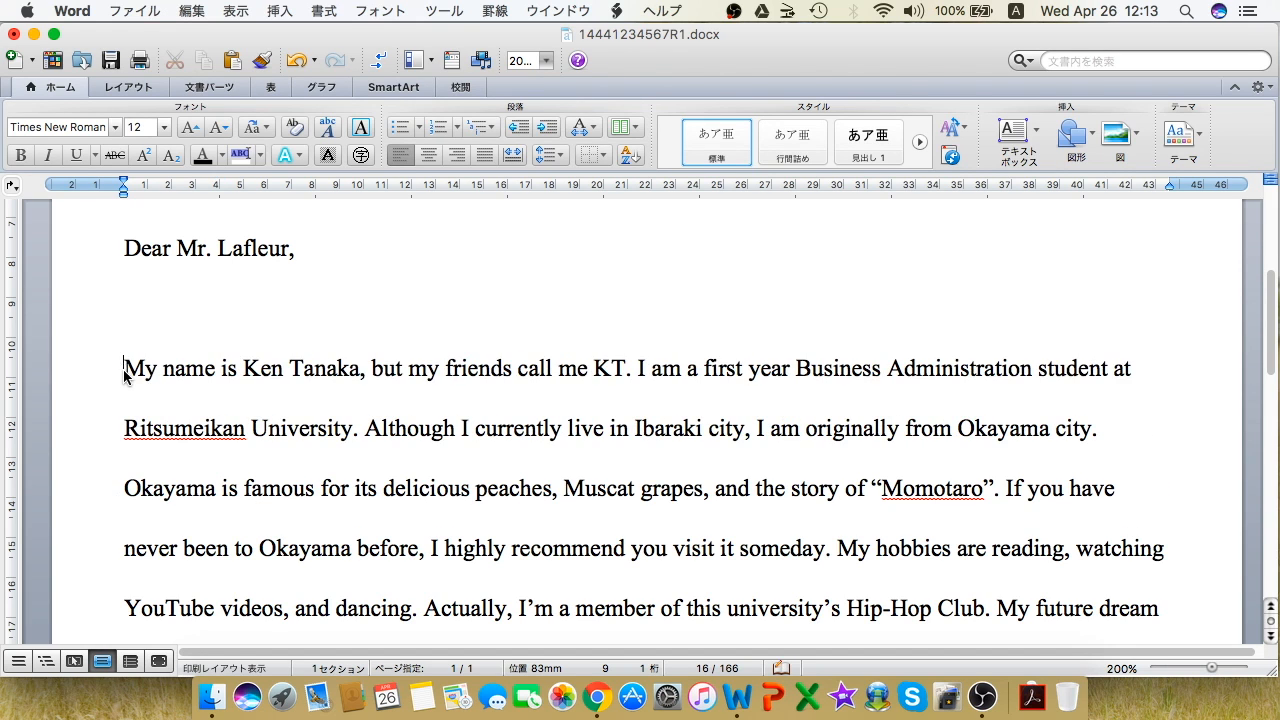
pyautogui.press('BackSpace')
pyautogui.press('BackSpace')
pyautogui.press('BackSpace')
pyautogui.press('BackSpace')
pyautogui.press('BackSpace')
pyautogui.press('BackSpace')
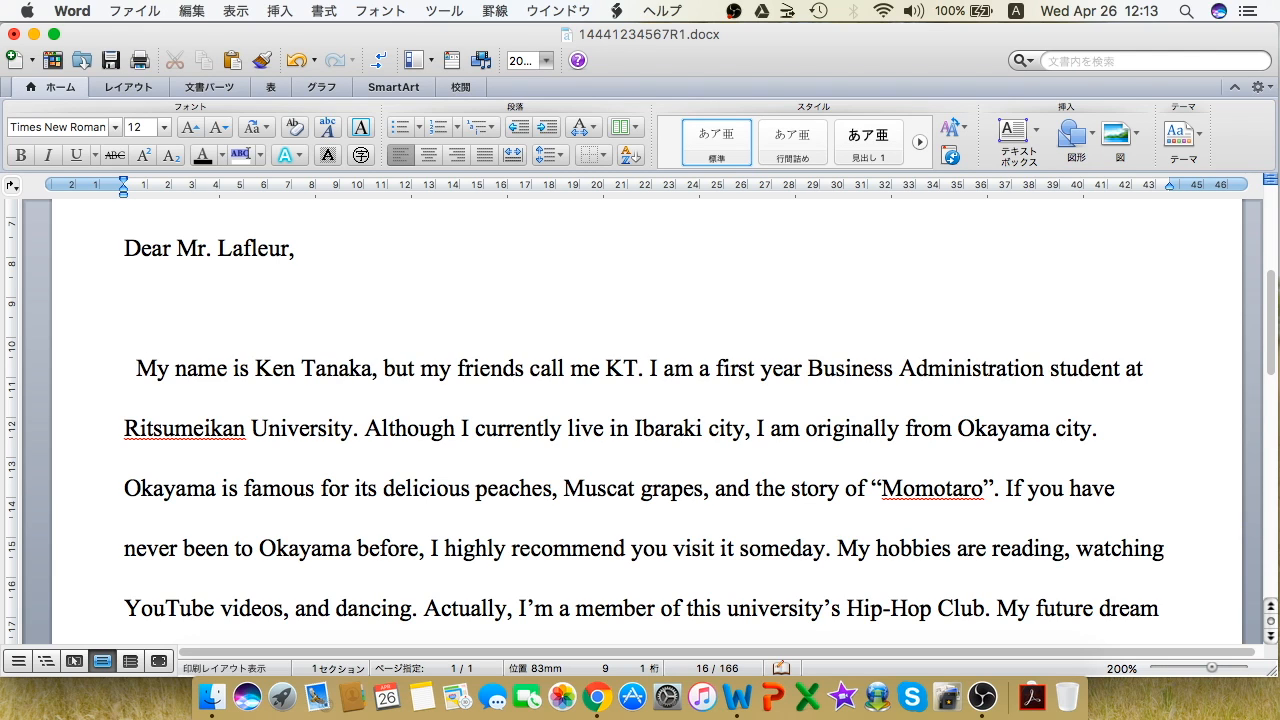
pyautogui.press('Tab')
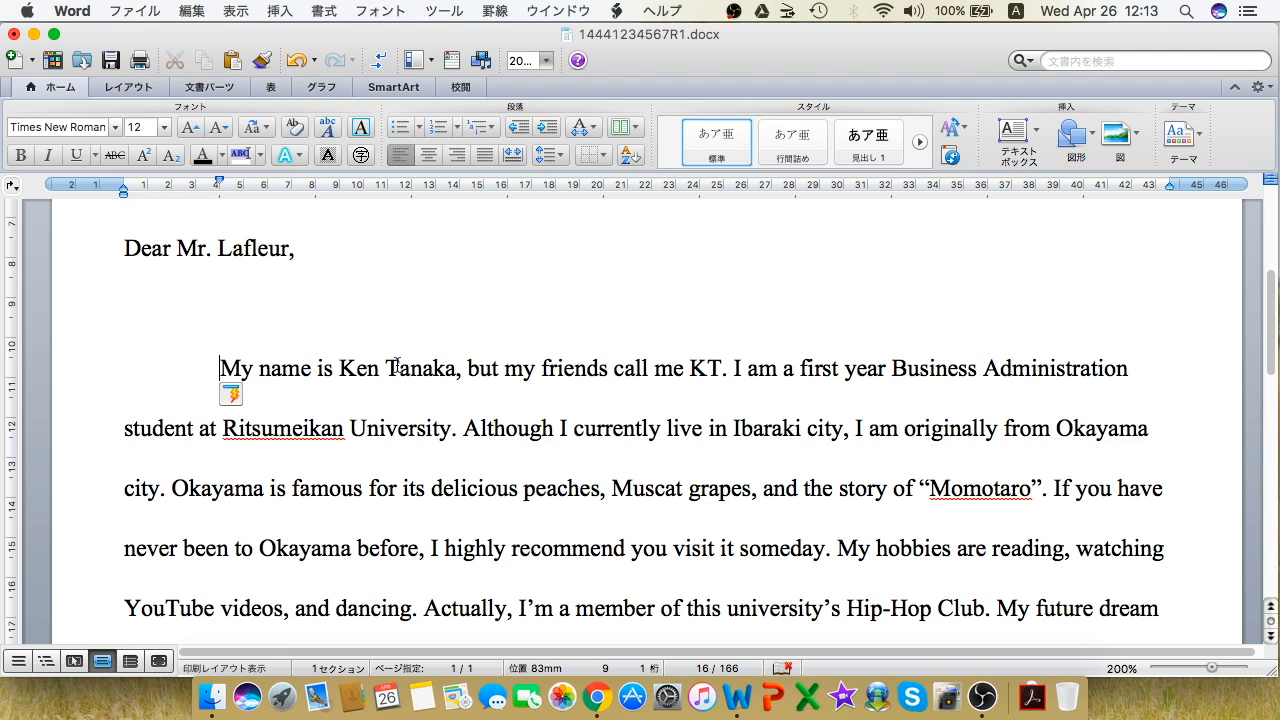
pyautogui.scroll(-2, 397, 366)
pyautogui.scroll(1, 394, 362)
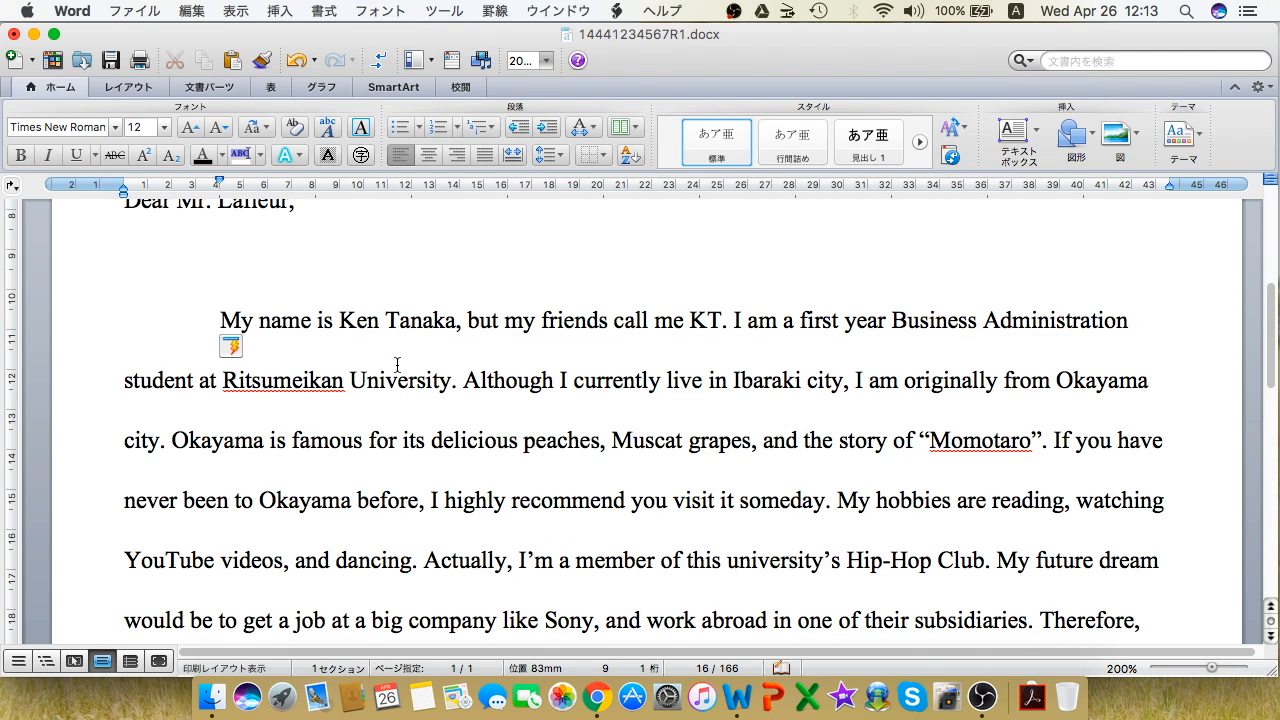
# Step: Tidy the spacing after 'KT.' in the body paragraph
pyautogui.moveTo(735, 320); pyautogui.dragTo(730, 320)
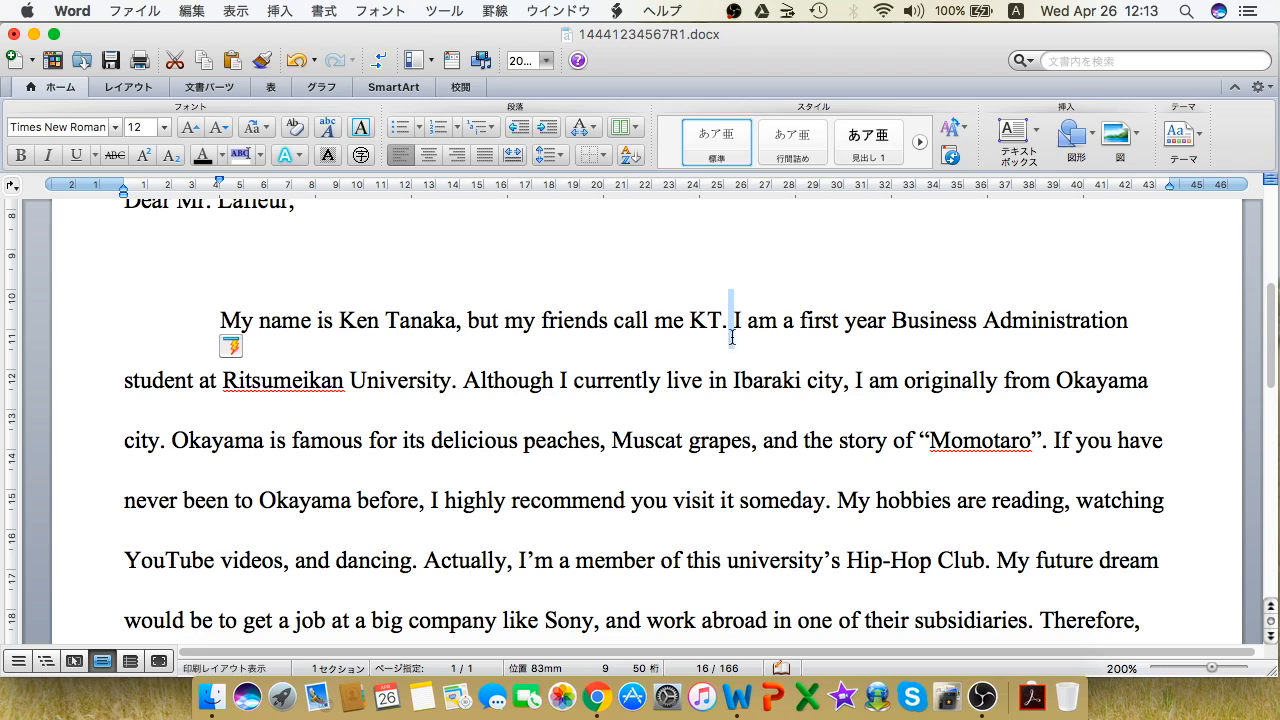
pyautogui.click(731, 330)
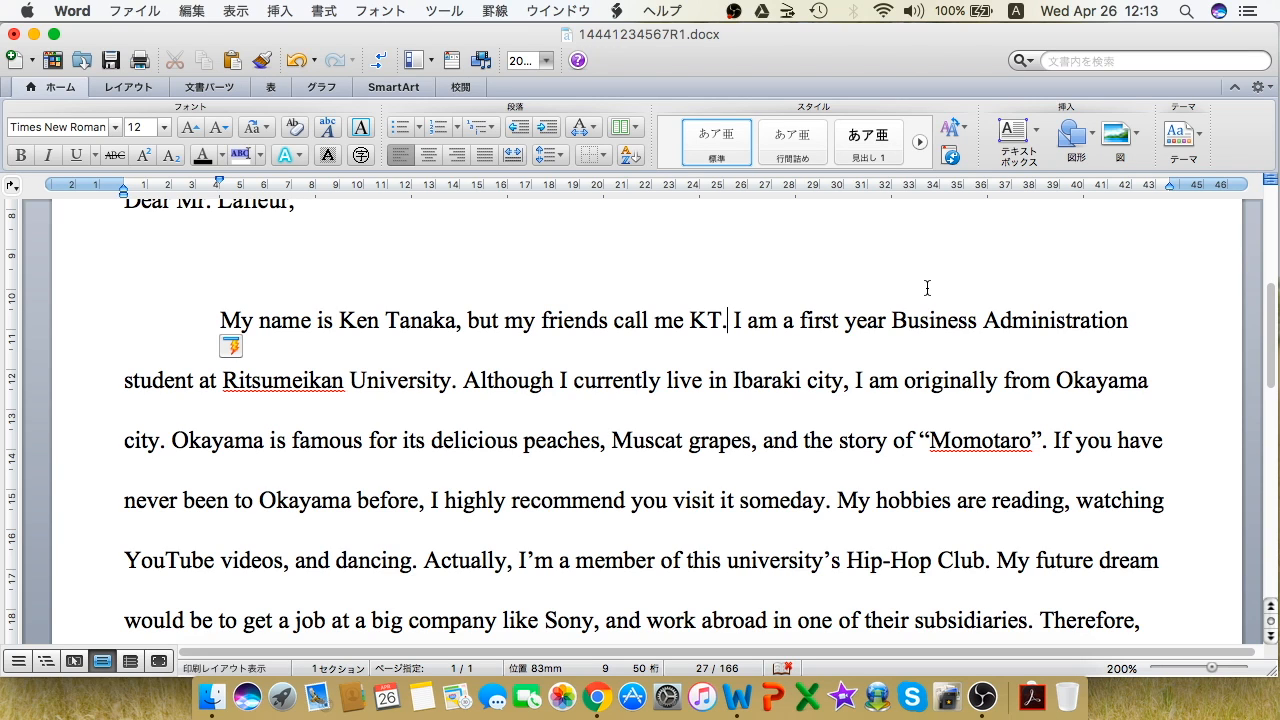
pyautogui.press('BackSpace')
pyautogui.click(851, 380)
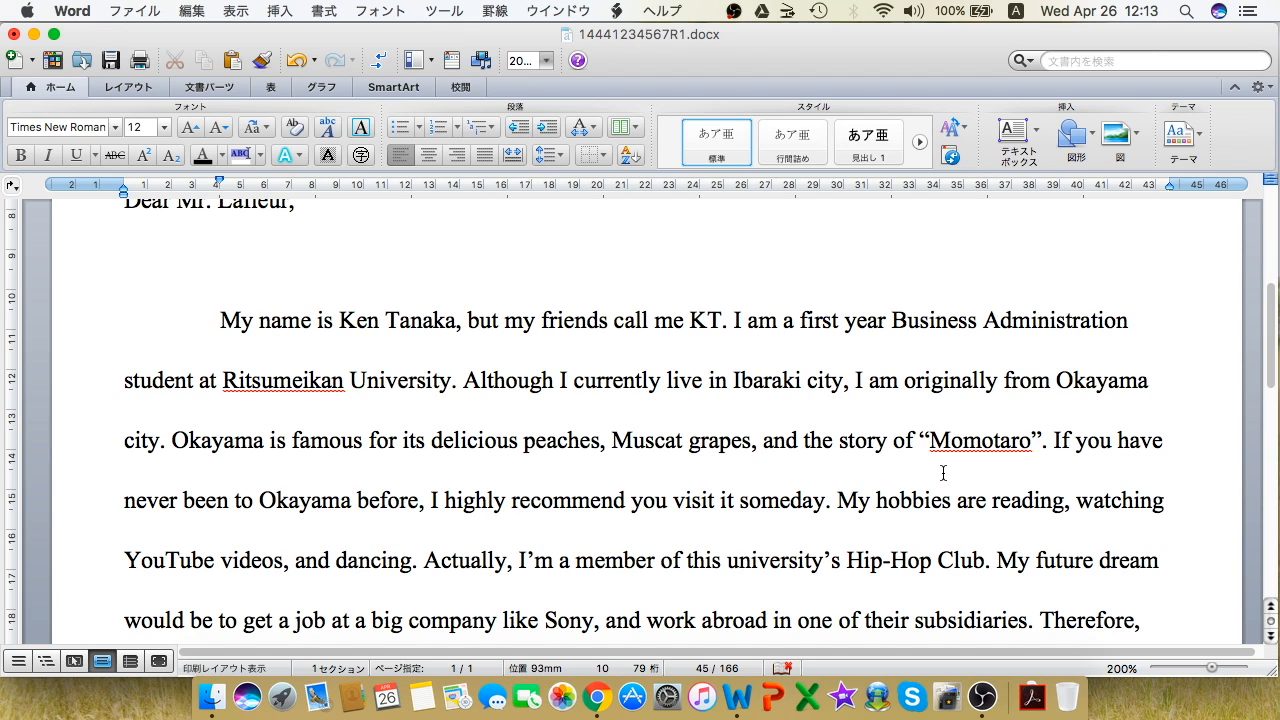
pyautogui.scroll(-2, 943, 472)
pyautogui.scroll(-1, 943, 472)
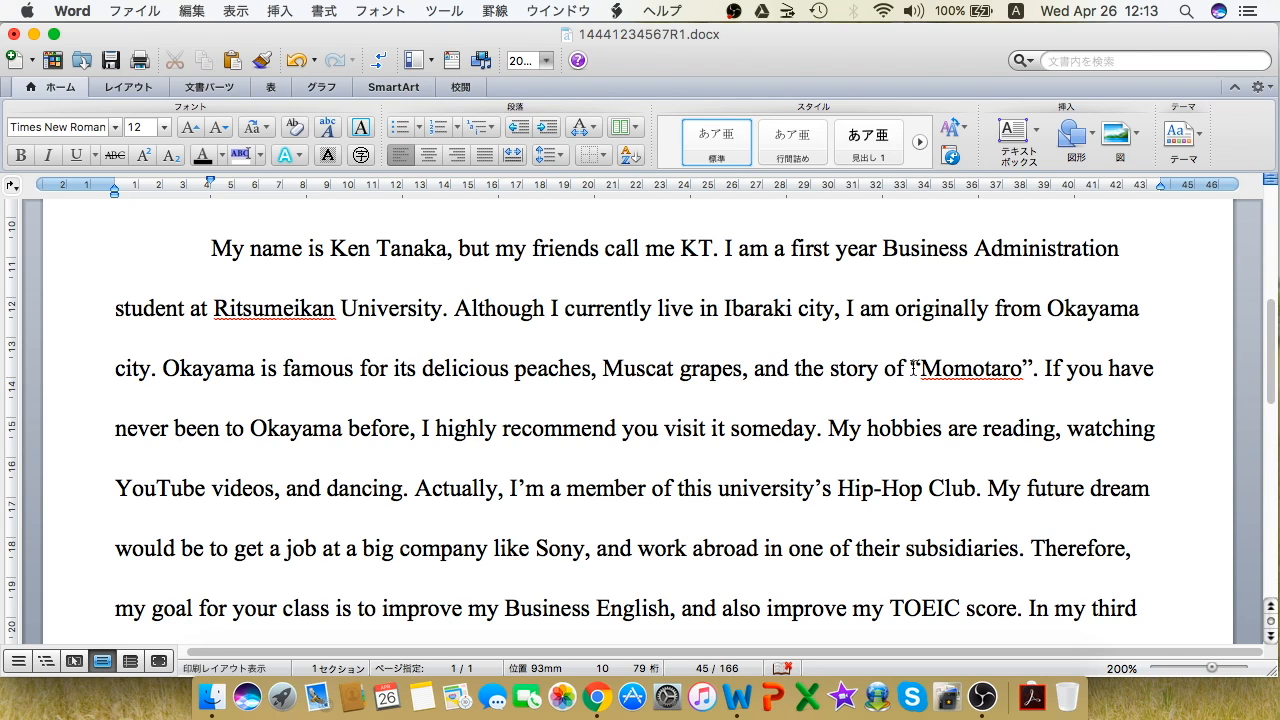
pyautogui.moveTo(912, 367); pyautogui.dragTo(1029, 366)
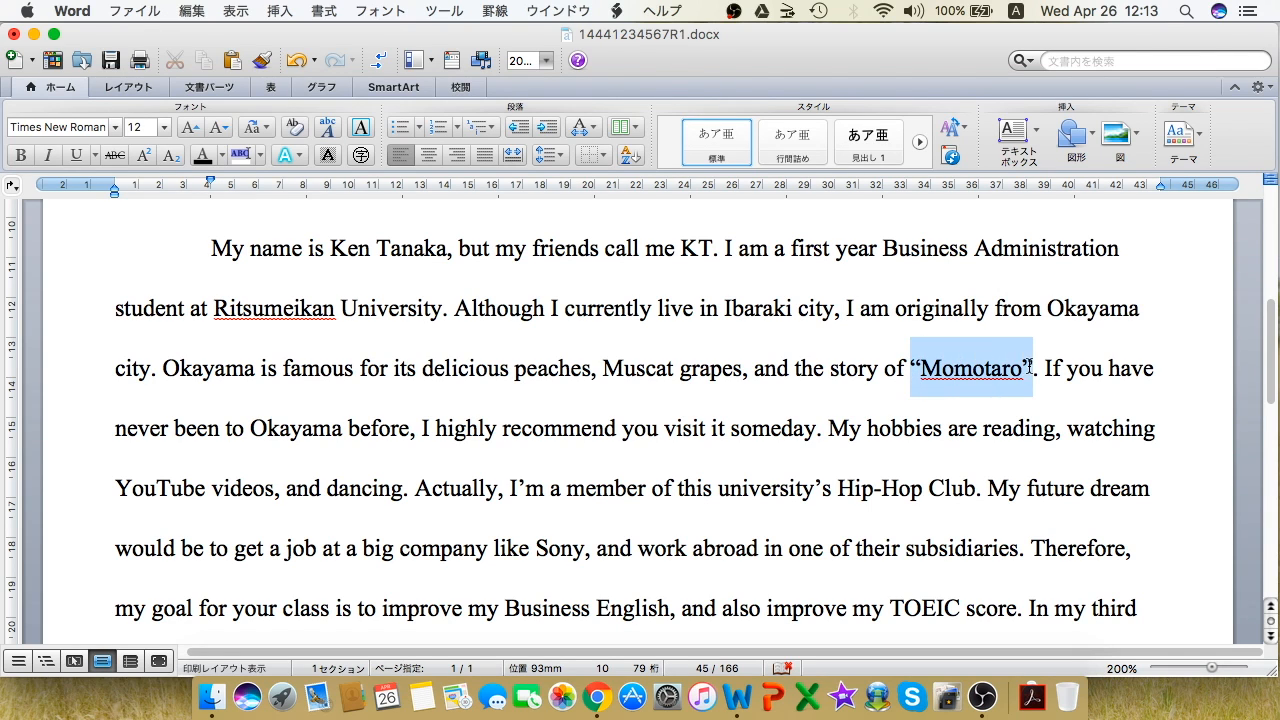
pyautogui.click(1023, 367)
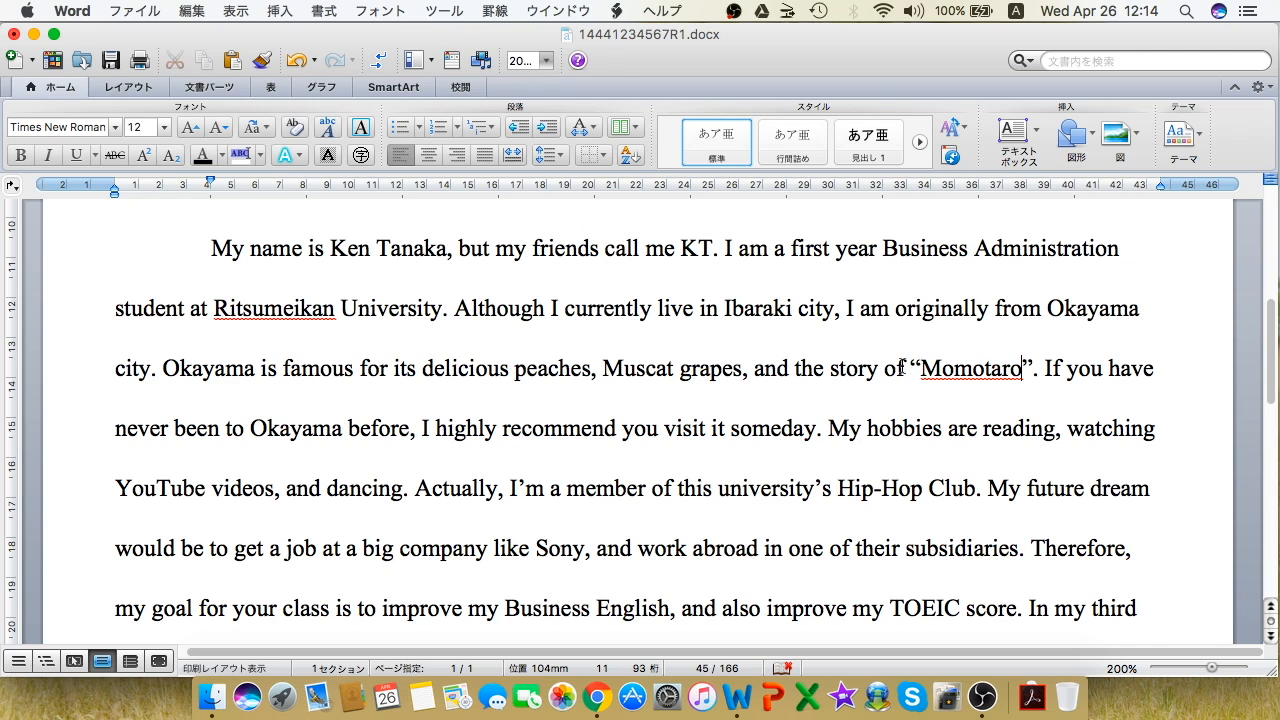
pyautogui.moveTo(912, 362); pyautogui.dragTo(922, 362)
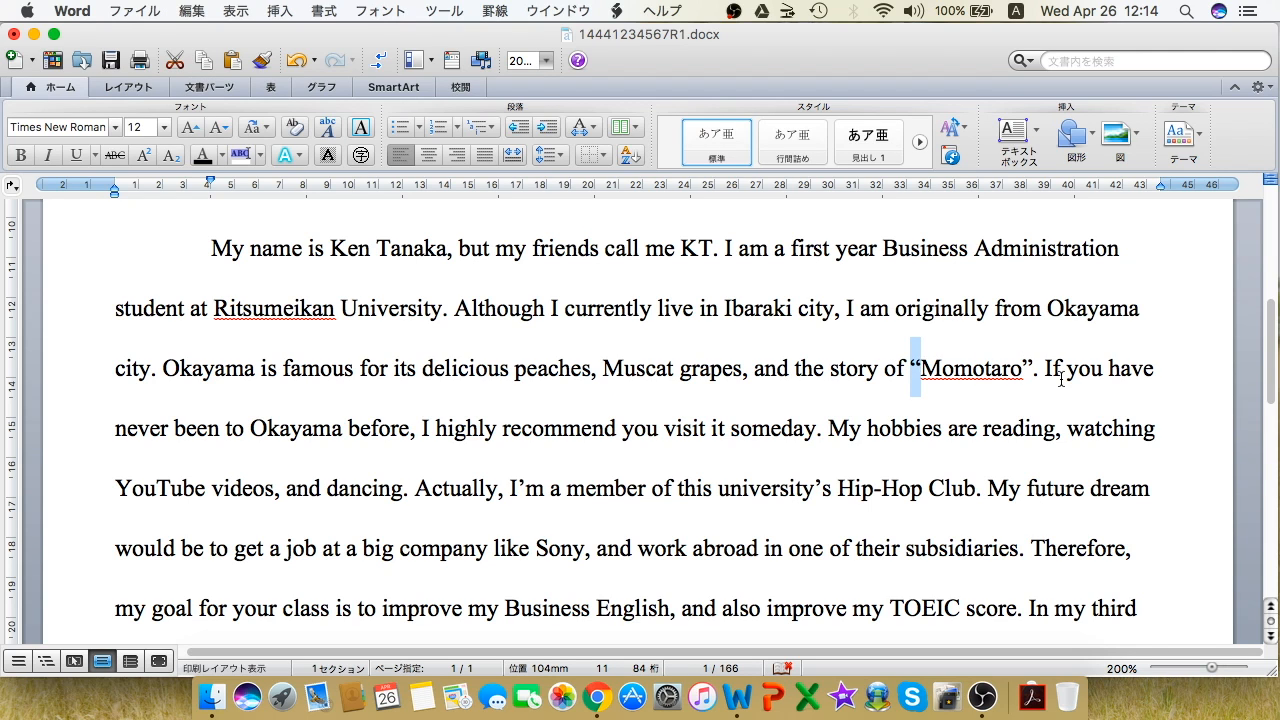
pyautogui.scroll(-5, 958, 357)
pyautogui.scroll(5, 958, 357)
pyautogui.moveTo(202, 248); pyautogui.dragTo(586, 368)
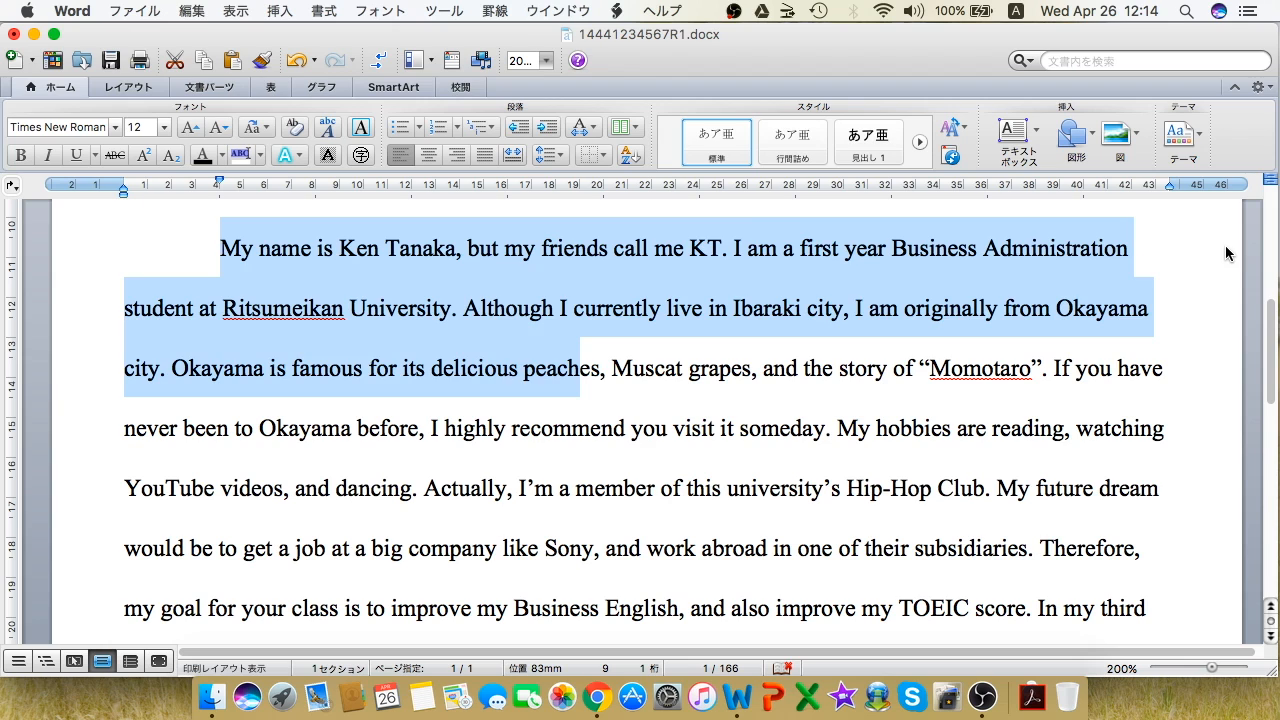
# Step: Select the whole self-introduction body paragraph and apply Justify alignment
pyautogui.click(1229, 252)
pyautogui.click(1128, 249)
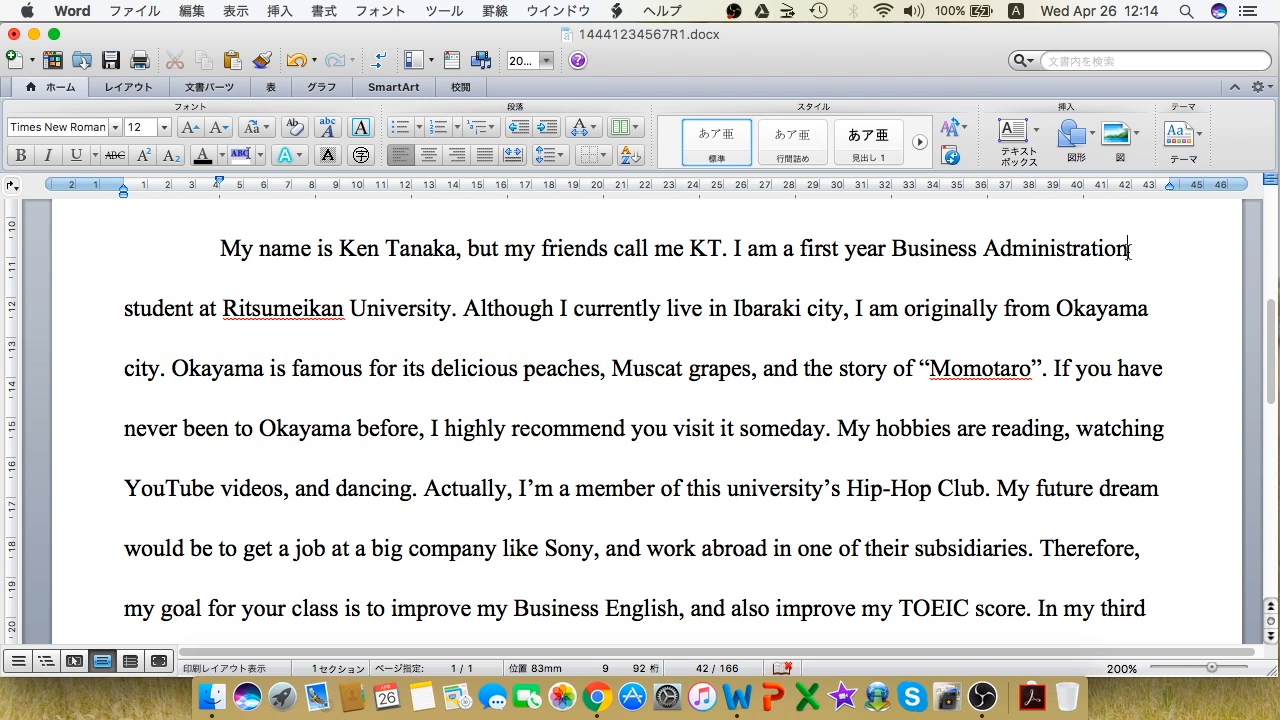
pyautogui.click(1149, 309)
pyautogui.moveTo(200, 247); pyautogui.dragTo(1121, 456)
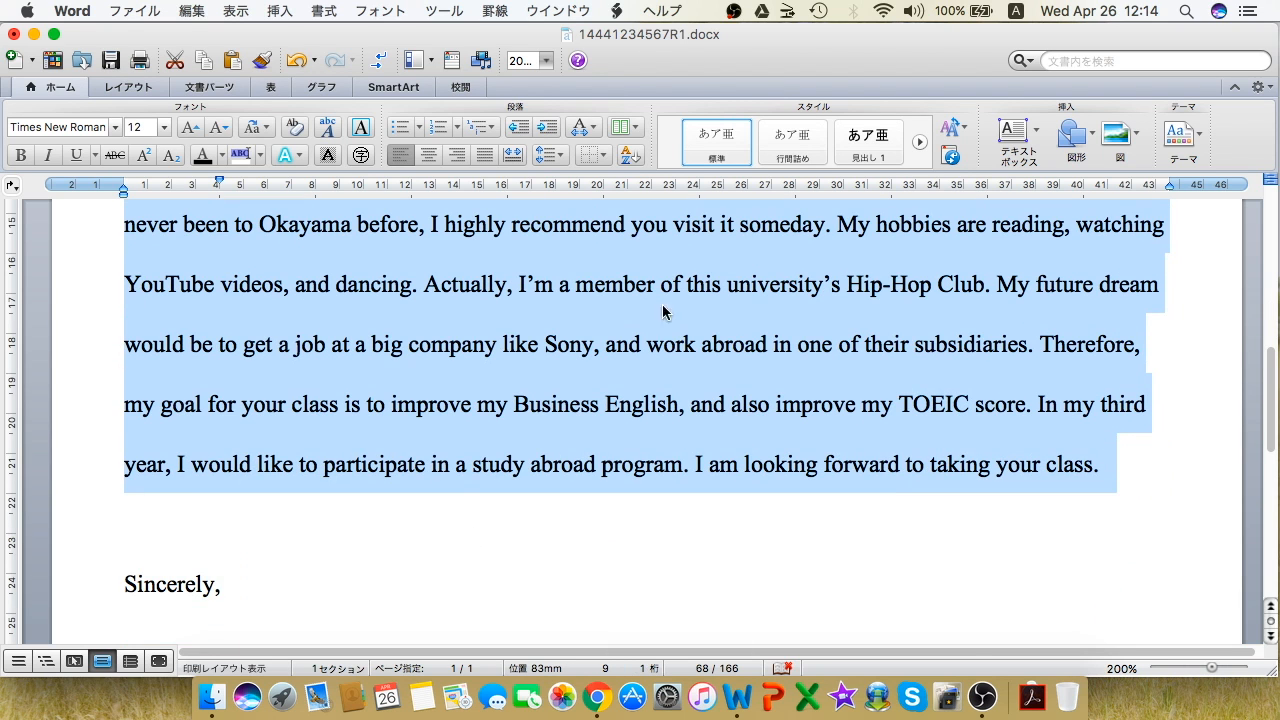
pyautogui.click(486, 156)
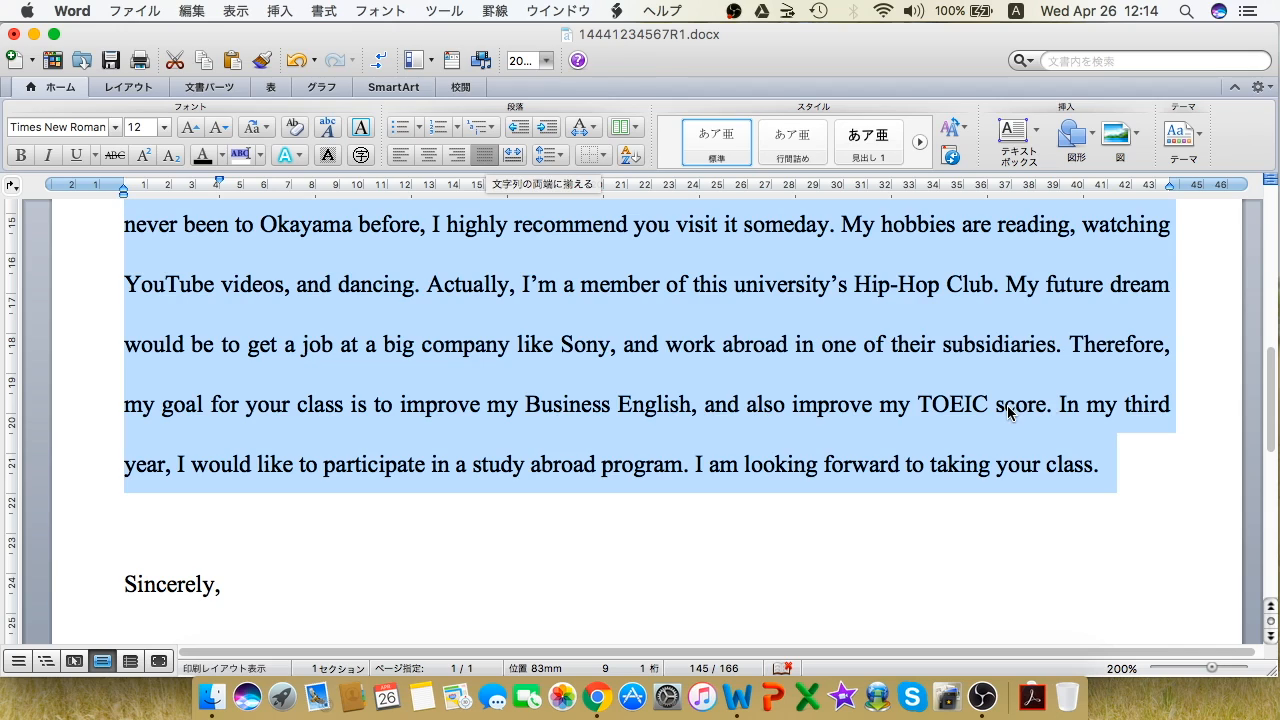
pyautogui.click(1171, 412)
pyautogui.scroll(15, 1171, 411)
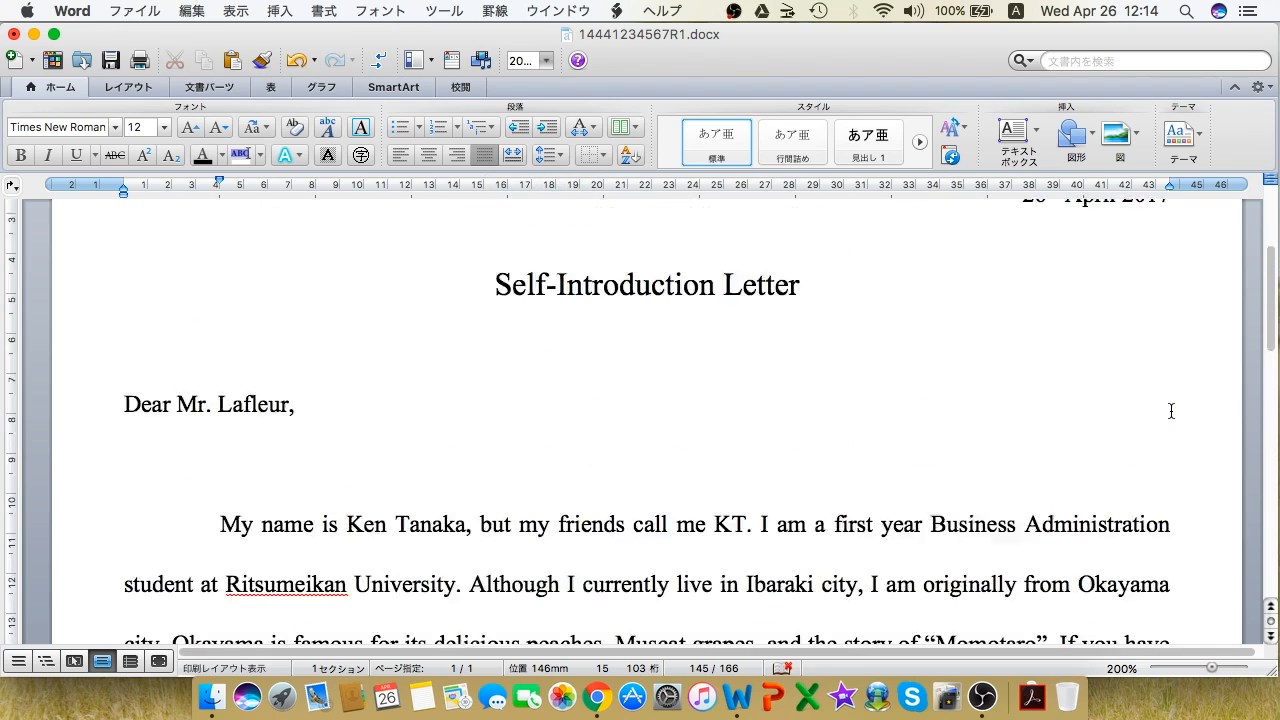
pyautogui.scroll(-15, 1171, 411)
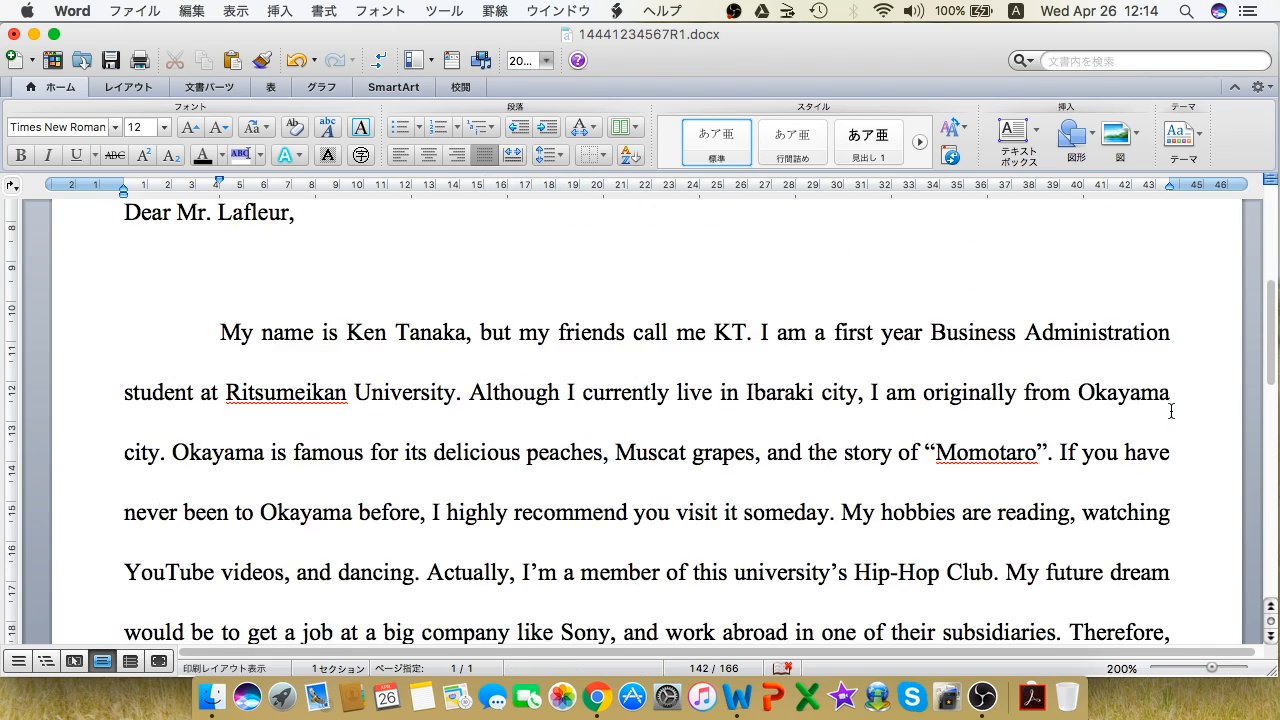
pyautogui.scroll(-3, 1171, 411)
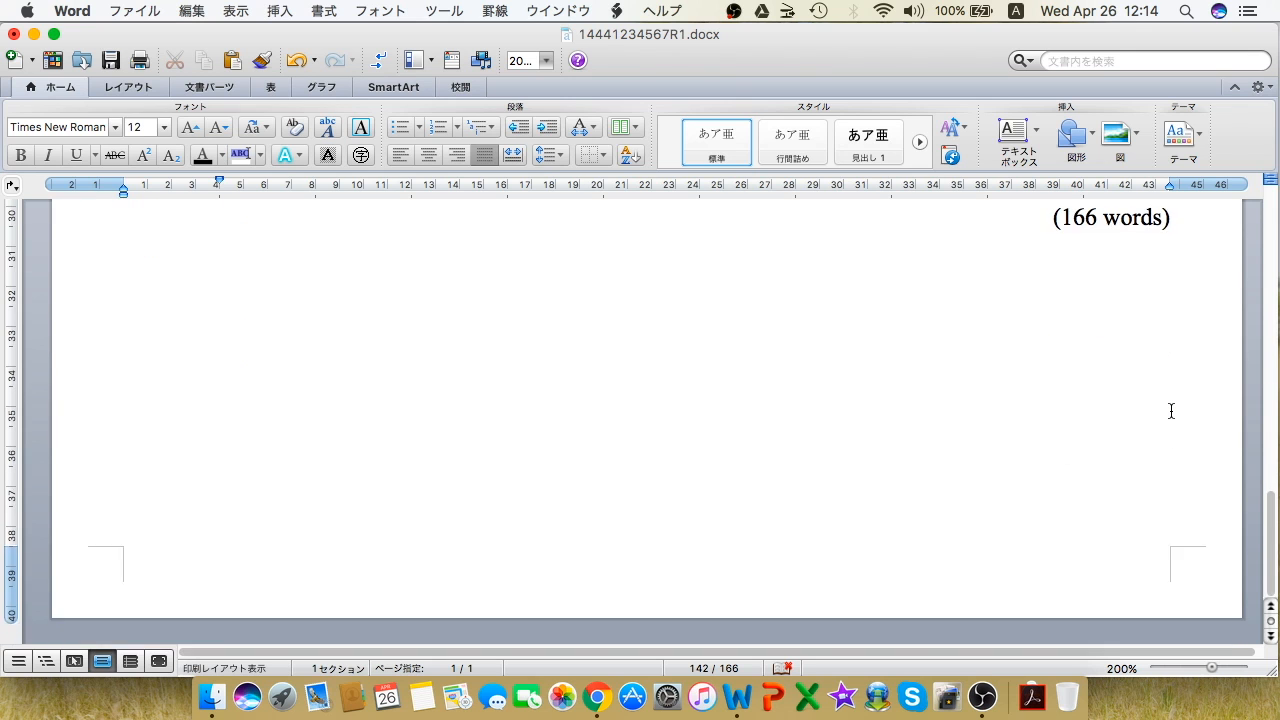
pyautogui.scroll(8, 1171, 411)
pyautogui.scroll(10, 1171, 411)
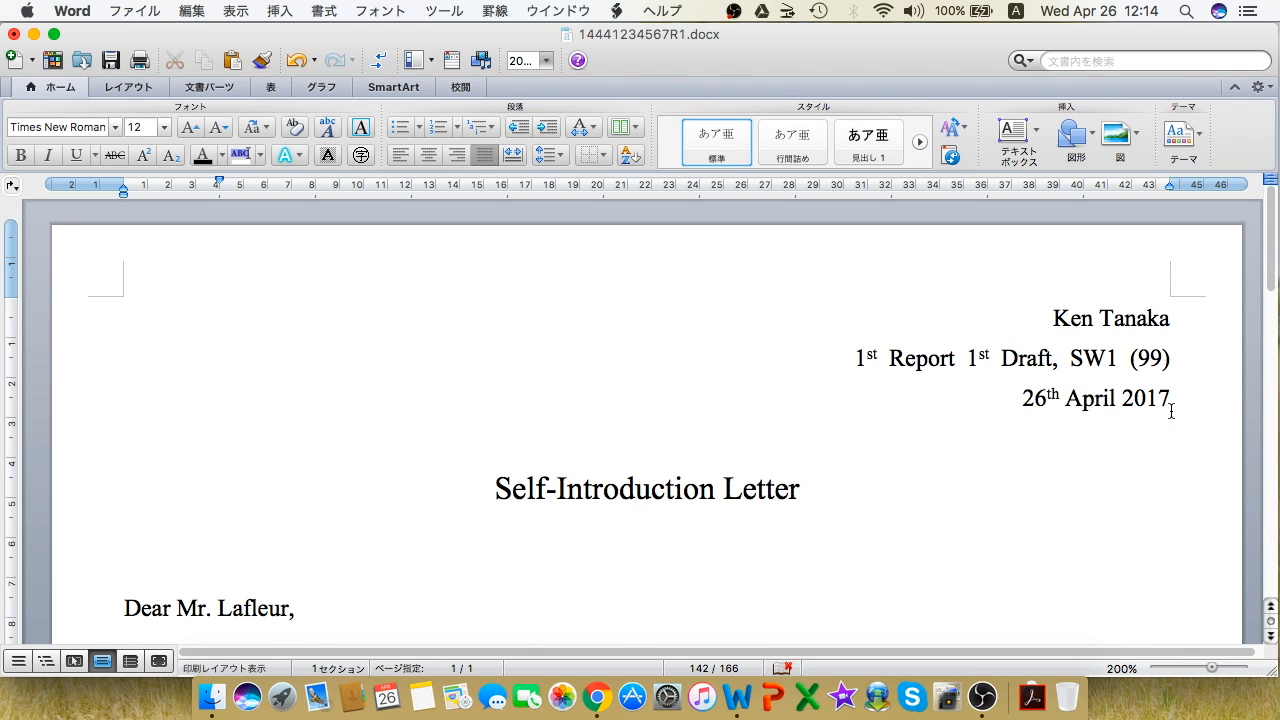